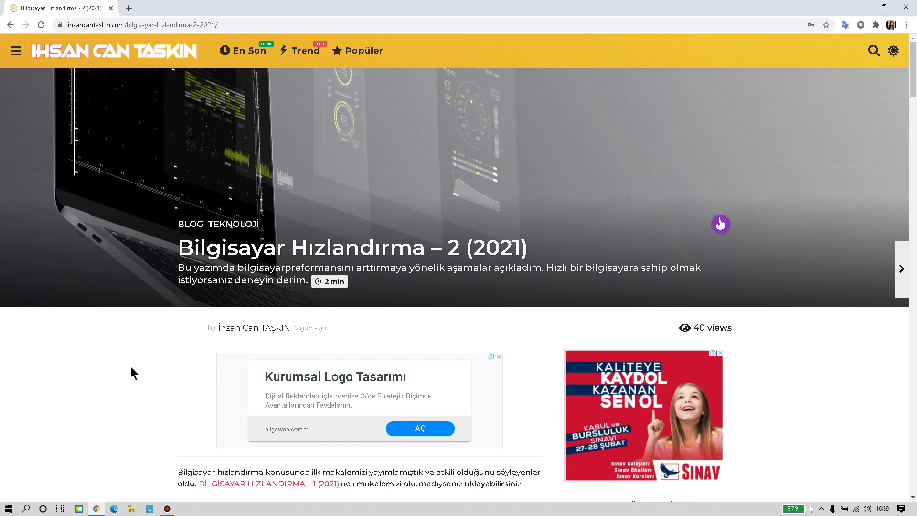
Look through the "Bilgisayar Hızlandırma – 2 (2021)" article from its title down to the third-stage section.
scroll(131, 367, "down", 4)
scroll(128, 364, "down", 2)
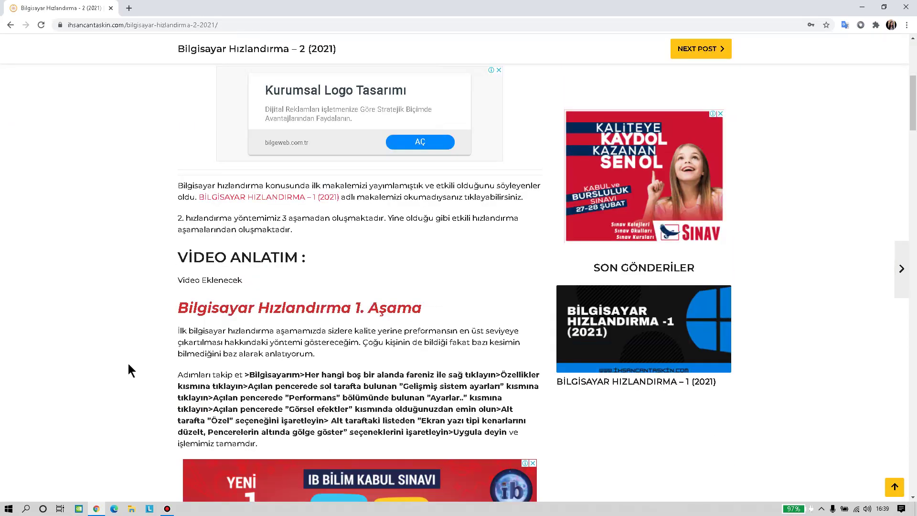
scroll(128, 365, "up", 5)
scroll(128, 365, "down", 14)
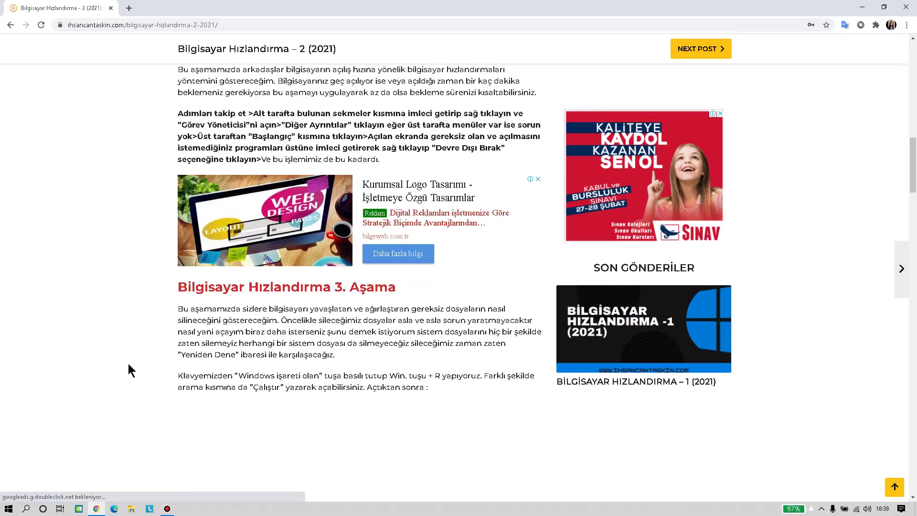
scroll(129, 366, "up", 15)
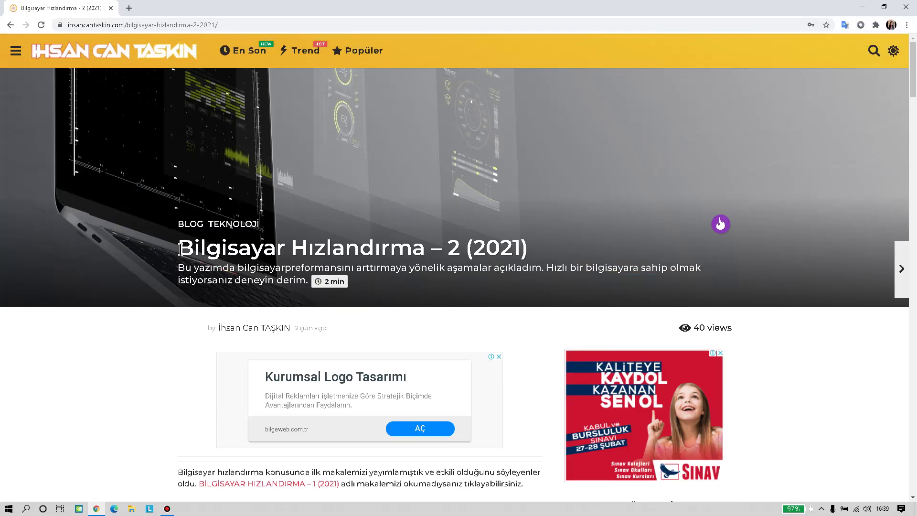
scroll(162, 396, "down", 5)
scroll(167, 394, "up", 5)
scroll(168, 393, "down", 8)
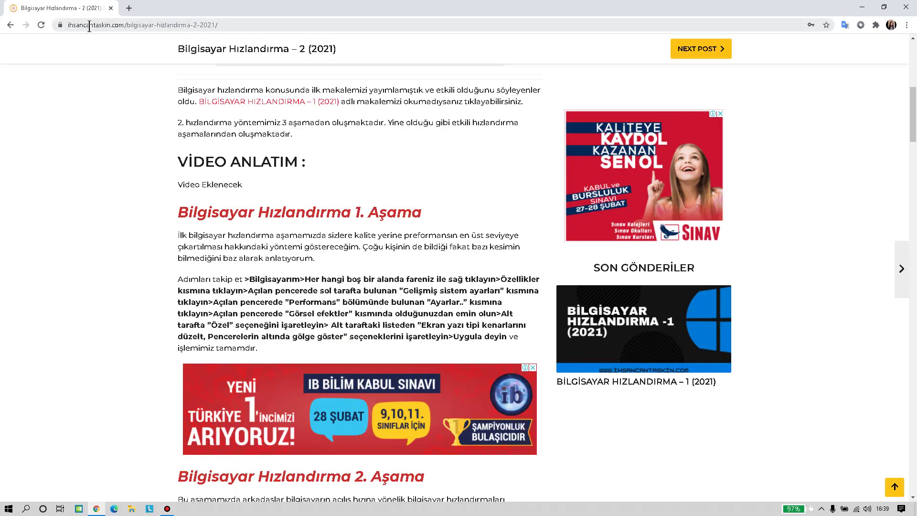
left_click(89, 25)
left_click(118, 175)
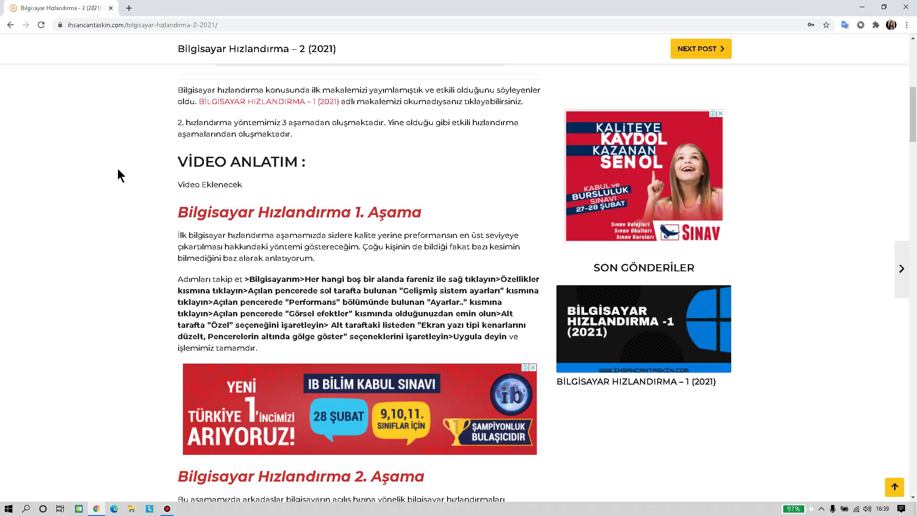
scroll(118, 168, "up", 8)
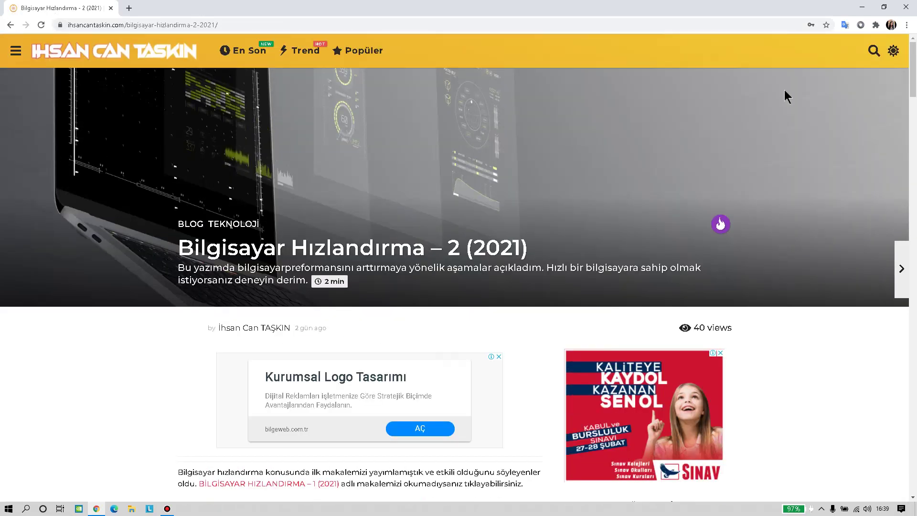
Check the site's search box and its category navigation menu, then return to the article.
left_click(875, 51)
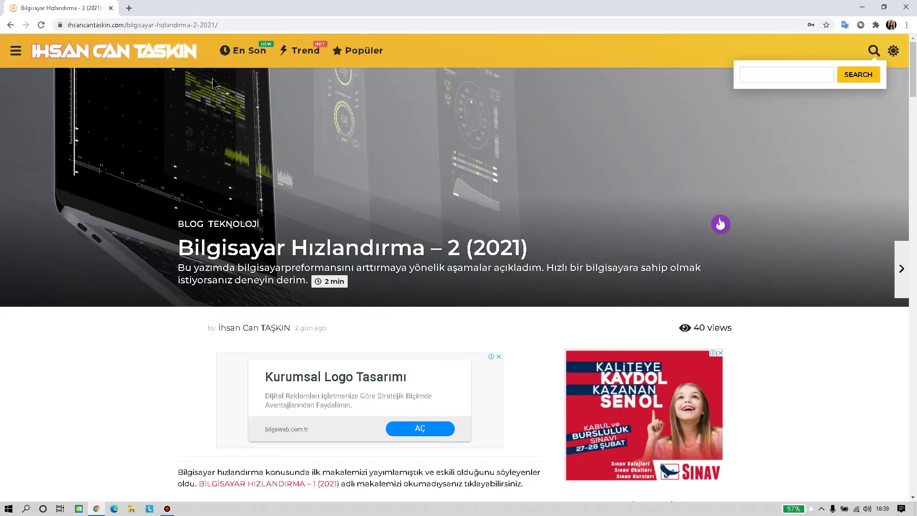
left_click(16, 51)
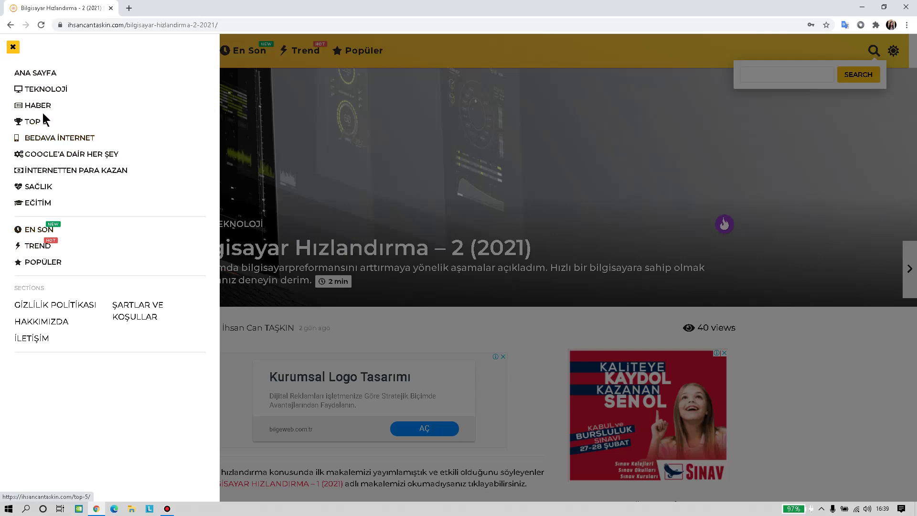
left_click(313, 319)
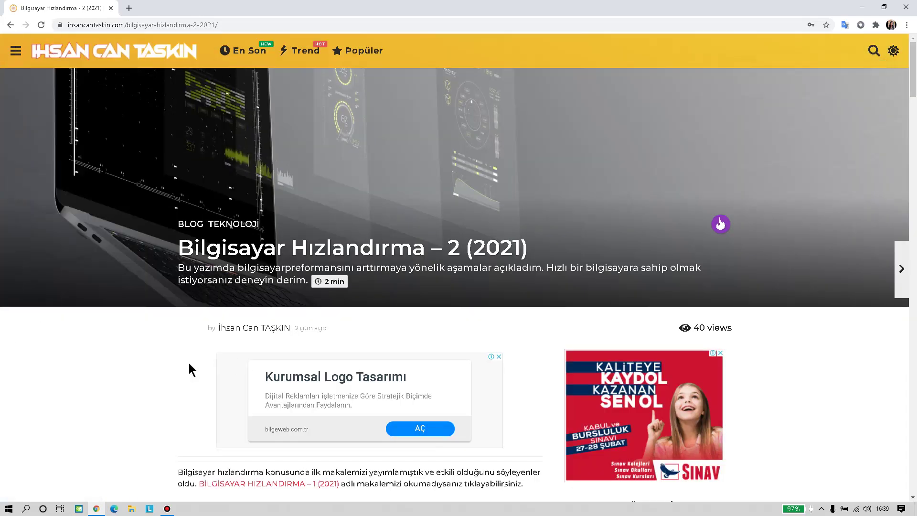
Read the article's introduction and the "Bilgisayar Hızlandırma 1. Aşama" instructions on visual effects.
scroll(188, 363, "down", 8)
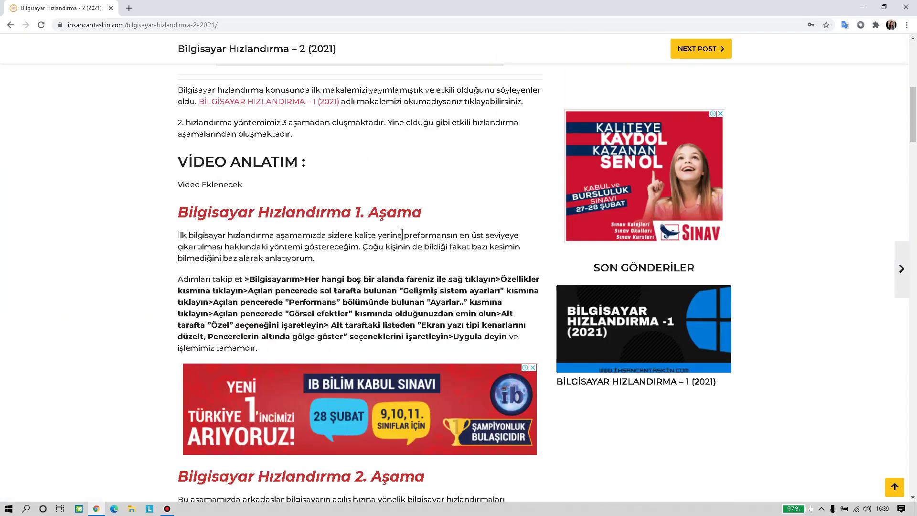
left_click_drag(219, 214, 295, 213)
left_click_drag(346, 238, 175, 187)
left_click(161, 210)
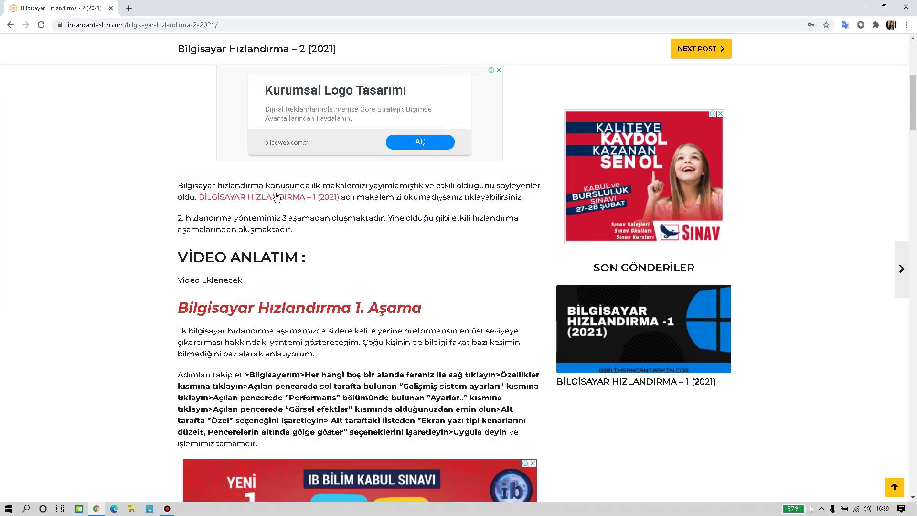
scroll(382, 258, "down", 2)
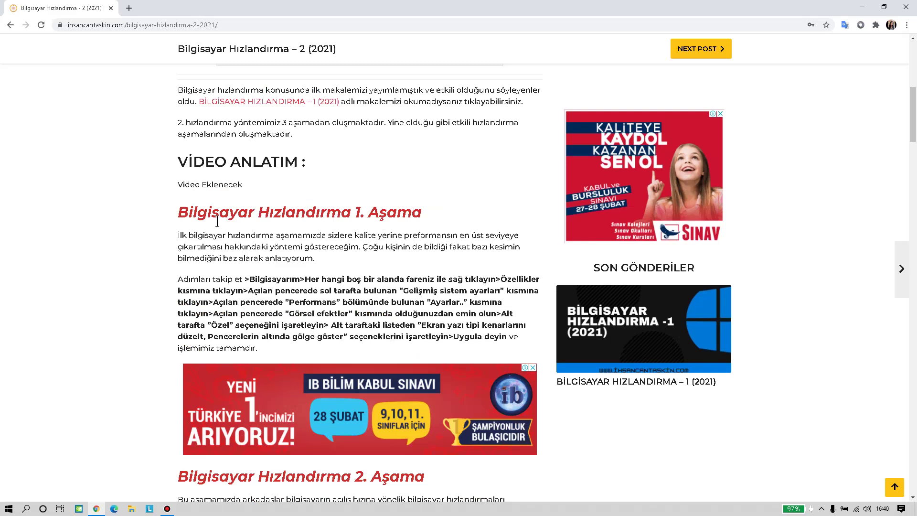
left_click_drag(168, 211, 429, 222)
left_click(425, 239)
scroll(426, 239, "down", 2)
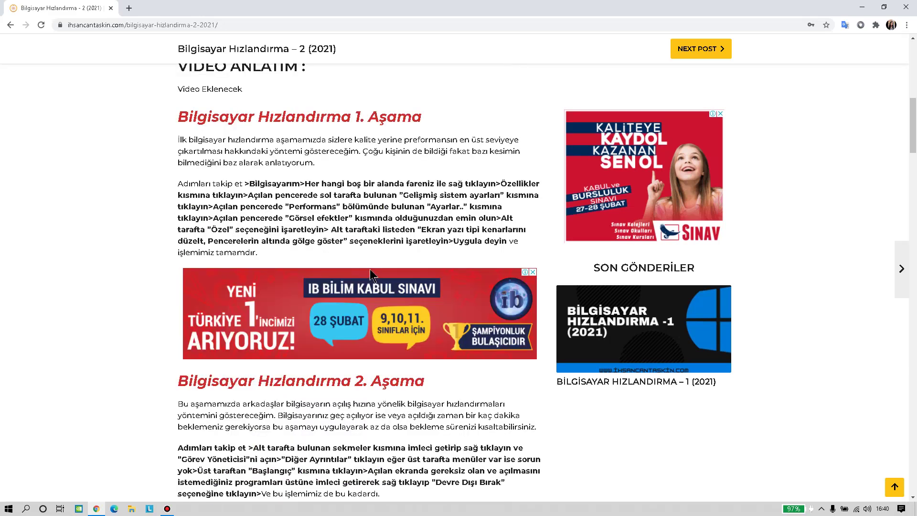
left_click_drag(185, 185, 493, 184)
left_click(302, 196)
left_click(368, 203)
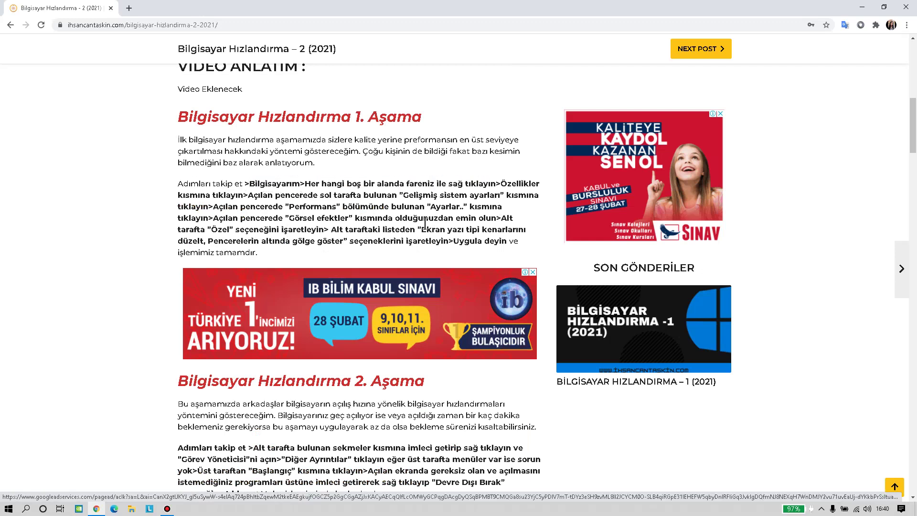
double_click(297, 231)
left_click(496, 219)
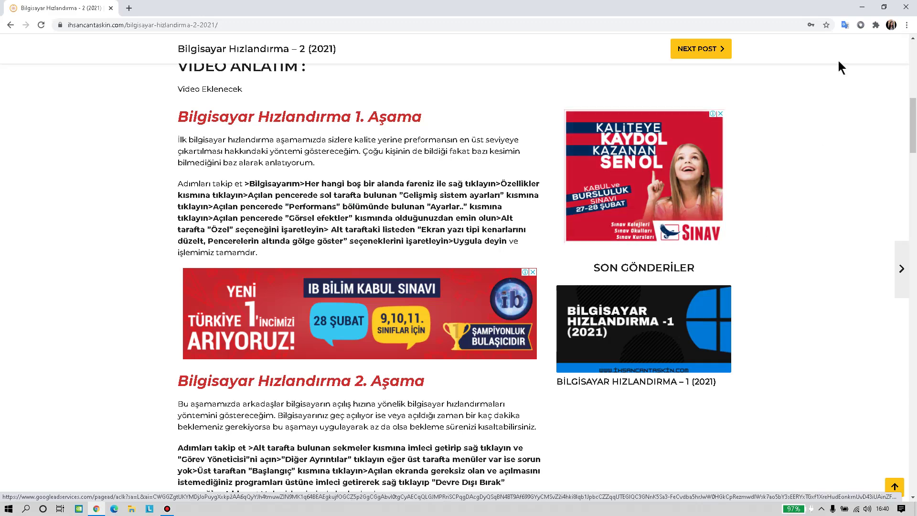
Switch to the desktop, open Bu bilgisayar in File Explorer and display the computer's system properties.
left_click(862, 8)
double_click(18, 56)
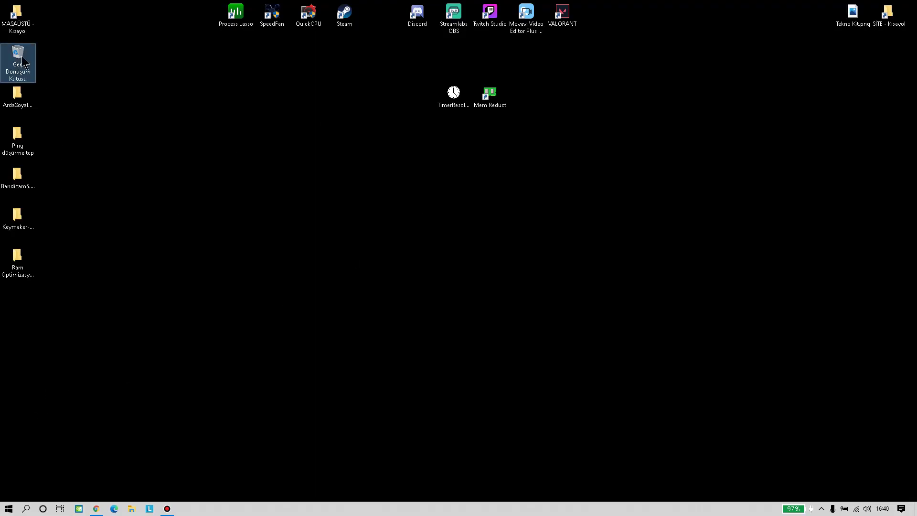
left_click(347, 365)
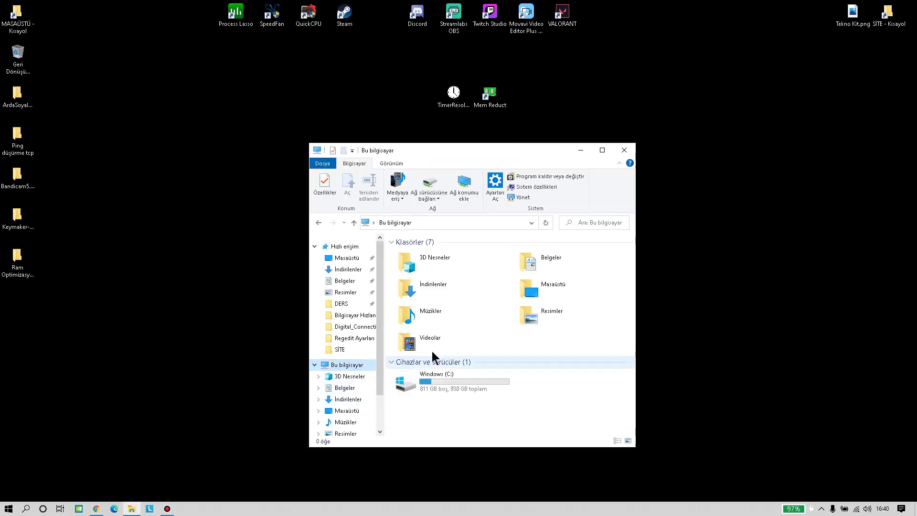
left_click_drag(479, 151, 478, 122)
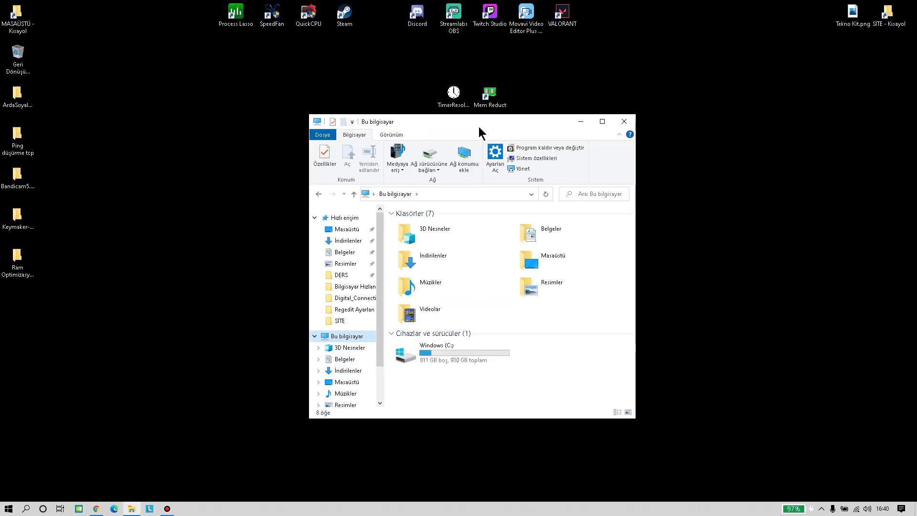
right_click(549, 368)
key("Escape")
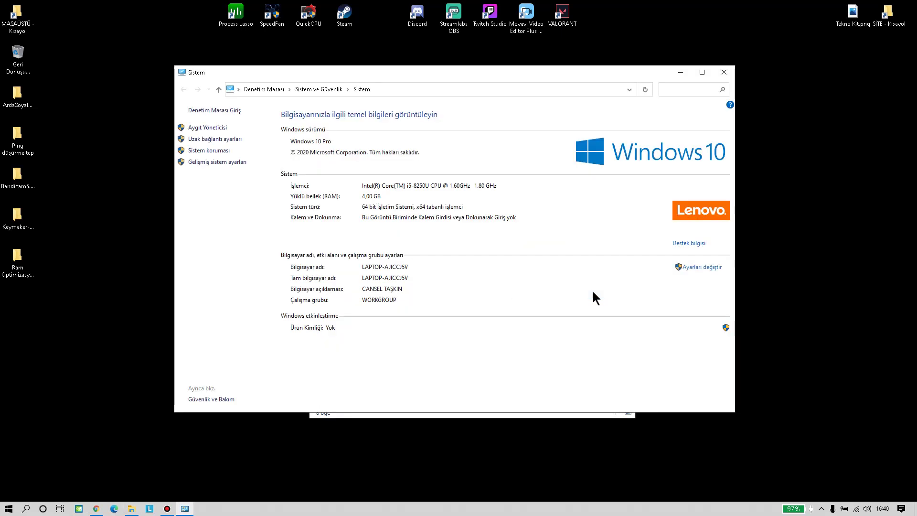
Open the advanced system settings and close the Sistem and Bu bilgisayar windows behind them.
left_click_drag(620, 79, 631, 98)
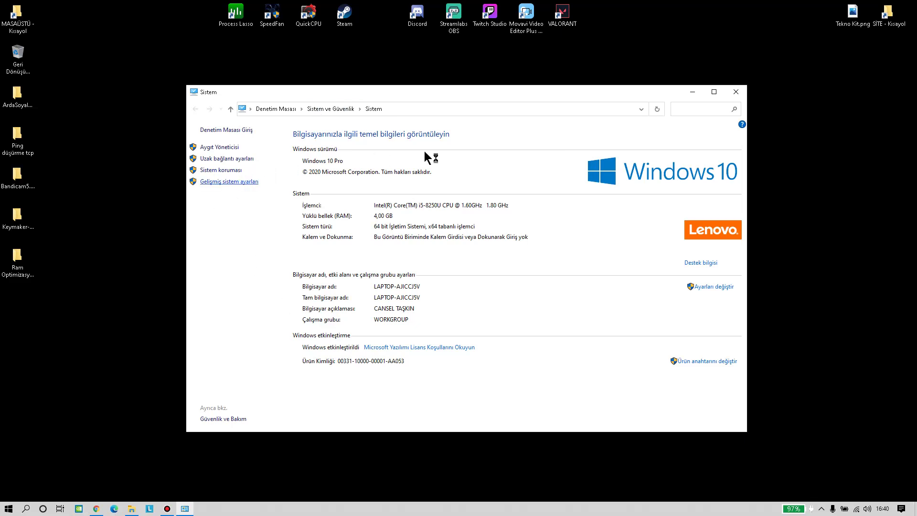
left_click_drag(191, 83, 414, 111)
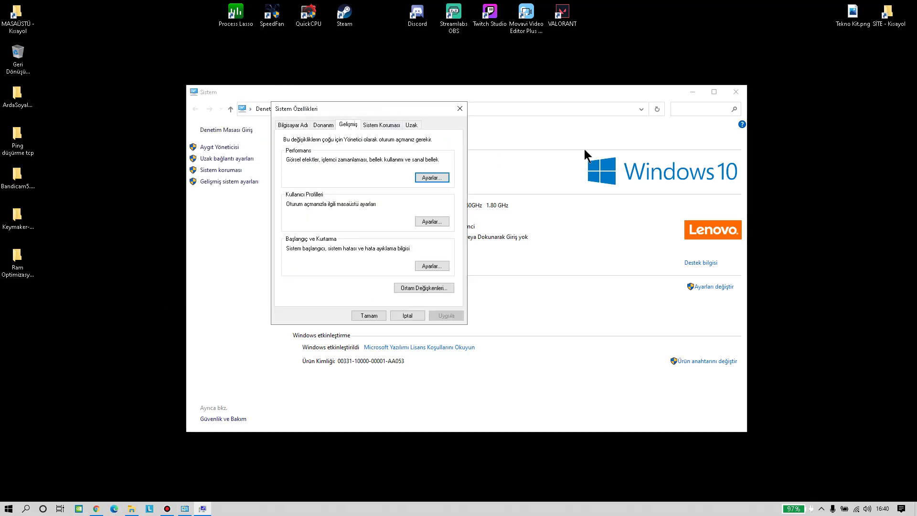
left_click(736, 92)
left_click(627, 122)
left_click_drag(422, 111, 489, 90)
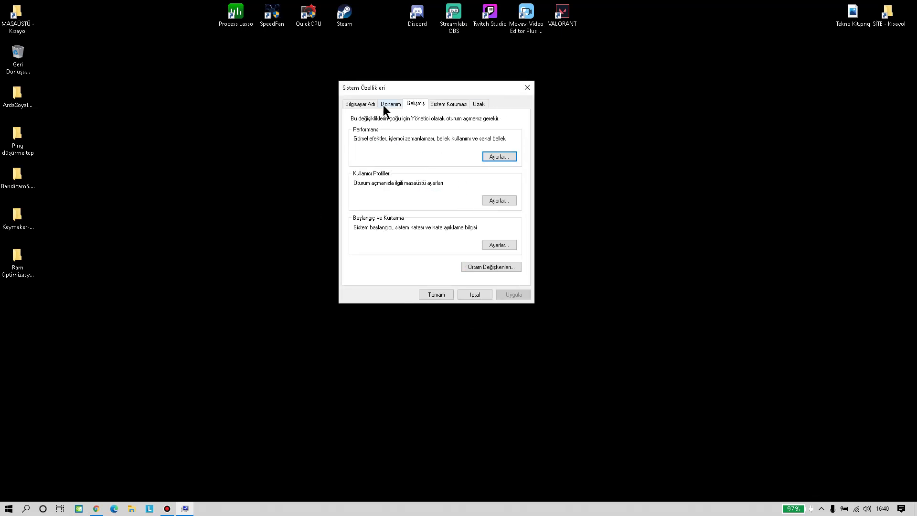
Open the performance settings and set the visual effects to "En iyi performans için ayarla".
left_click(492, 157)
left_click_drag(447, 122, 430, 79)
left_click(380, 144)
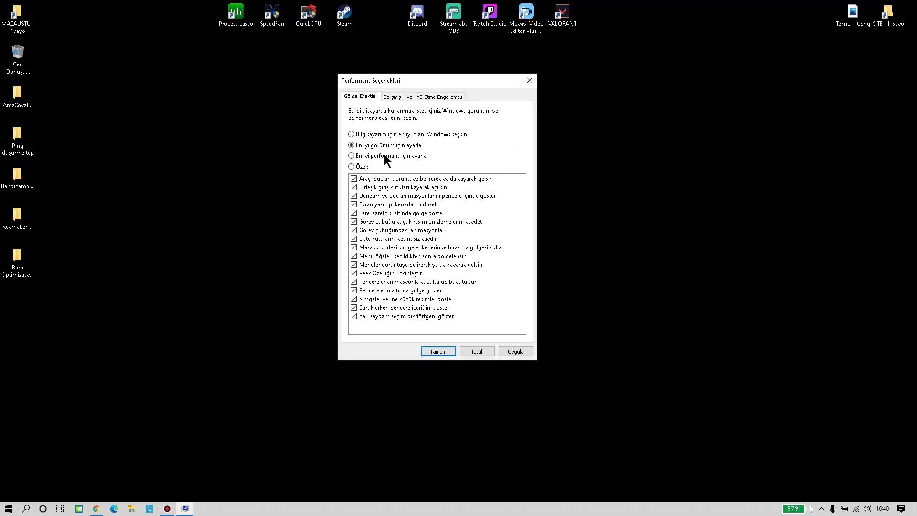
left_click(386, 156)
Enable the visual effects "Pencerelerin altında gölge göster" and "Ekran yazı tipi kenarlarını düzelt".
left_click(353, 290)
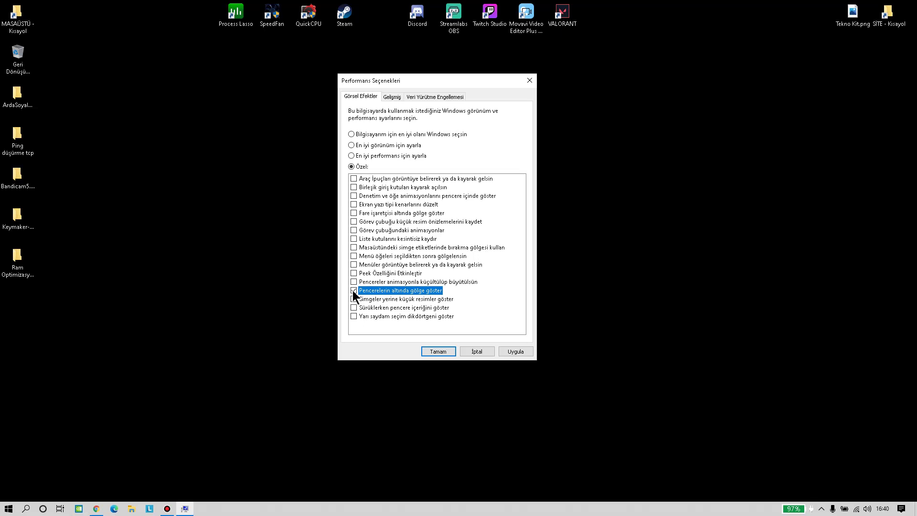
left_click(354, 205)
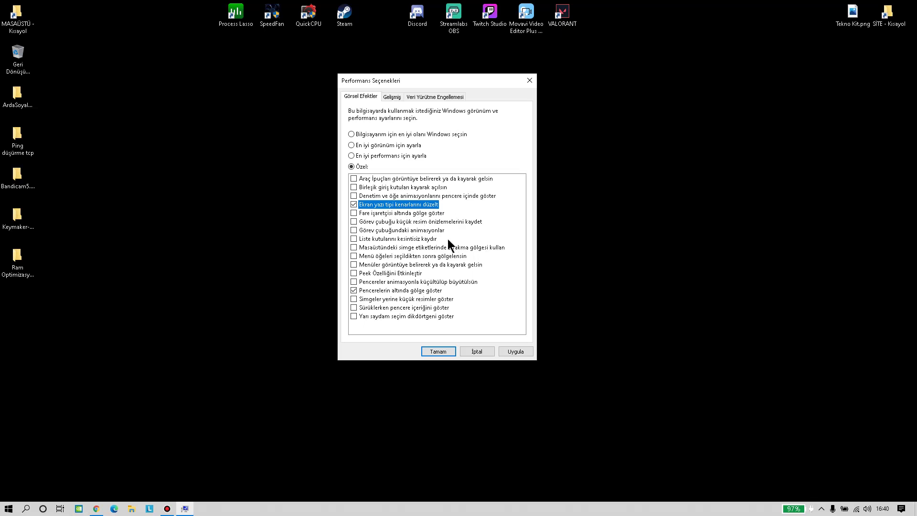
left_click(409, 257)
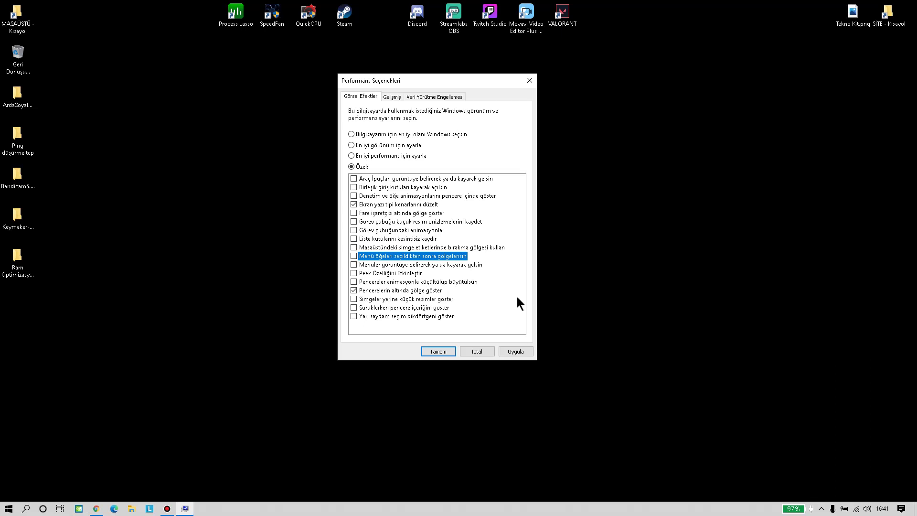
Turn off "Pencerelerin altında gölge göster" and "Ekran yazı tipi kenarlarını düzelt", then apply and accept the performance options.
left_click(451, 299)
left_click(428, 290)
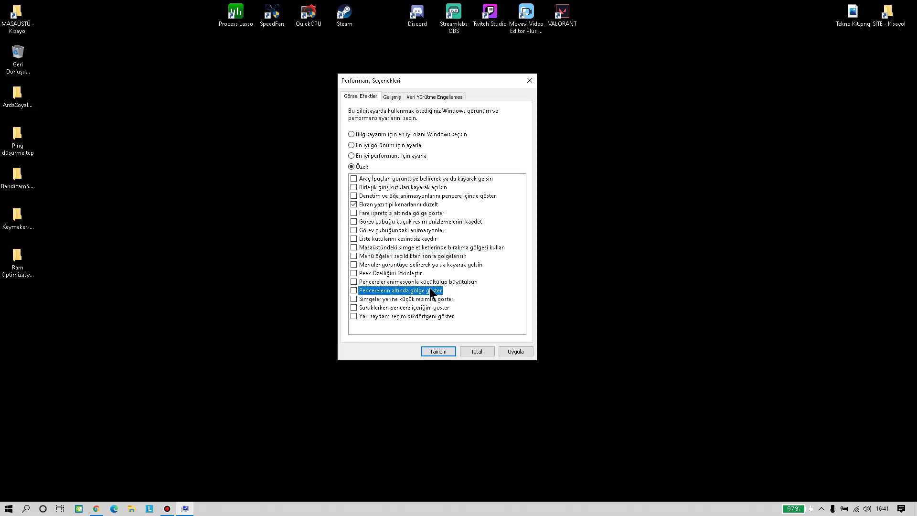
left_click(373, 204)
left_click(515, 347)
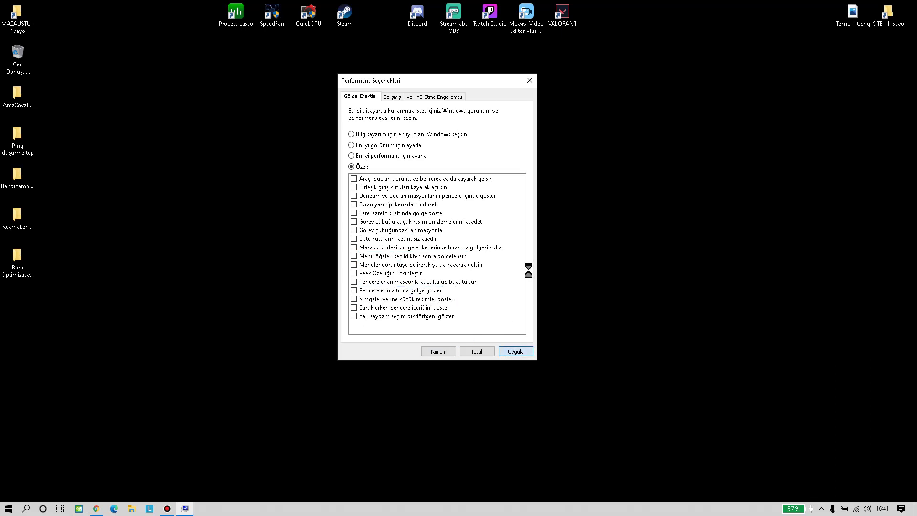
left_click(436, 354)
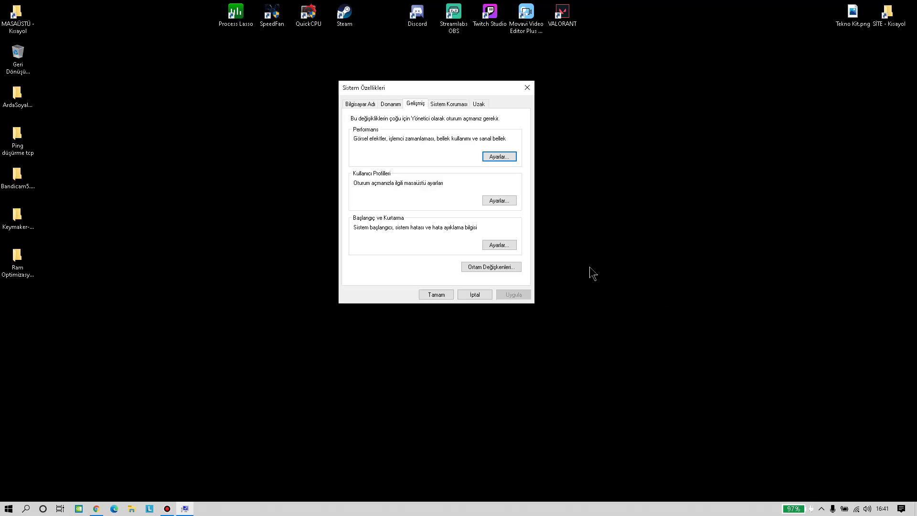
Accept and close the Sistem Özellikleri dialog.
left_click_drag(441, 85, 419, 77)
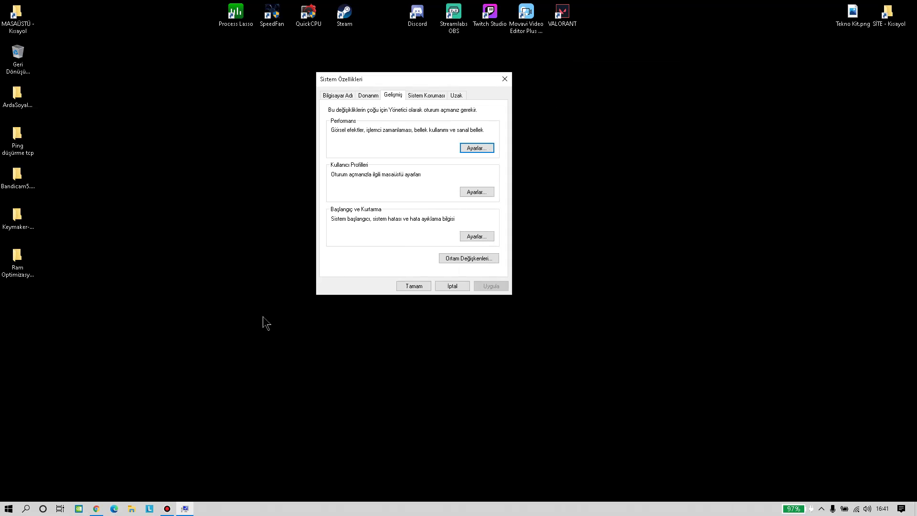
left_click(96, 509)
left_click(96, 509)
left_click(96, 509)
left_click(96, 509)
left_click_drag(416, 76, 329, 81)
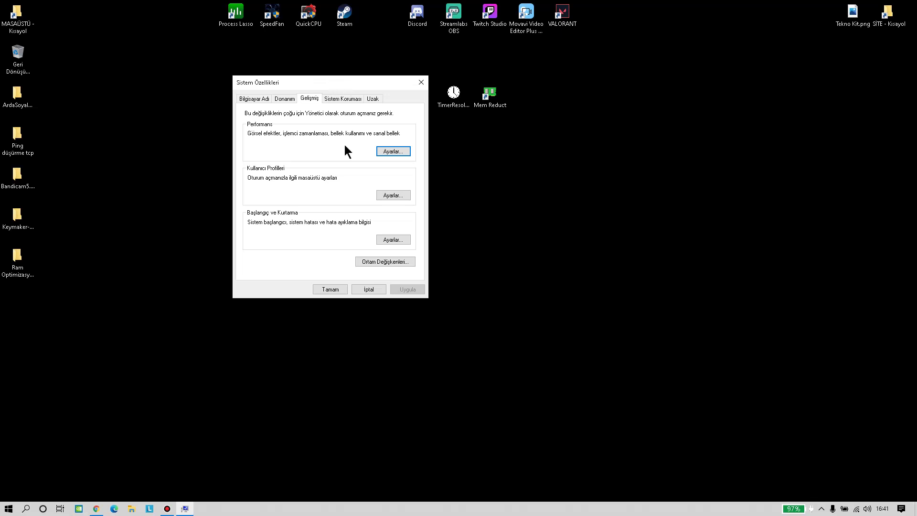
left_click(330, 289)
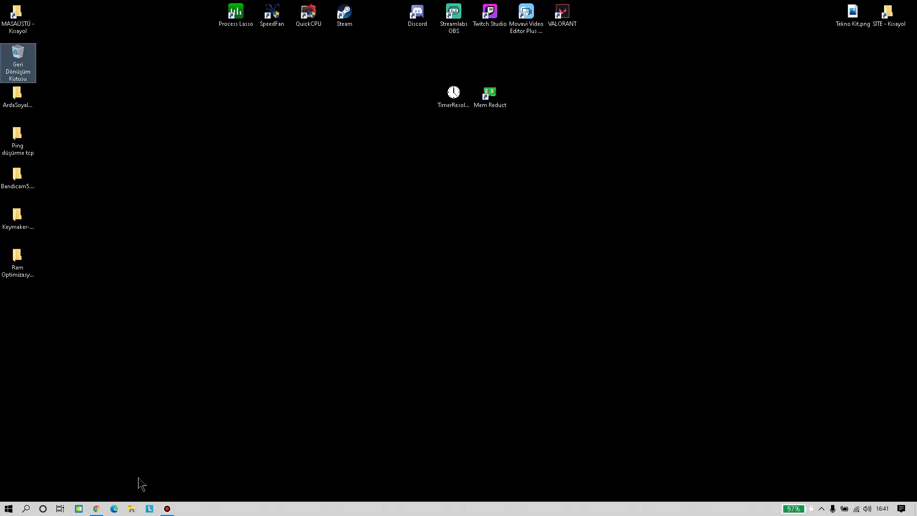
Switch back to Chrome and read the article's "Bilgisayar Hızlandırma 2. Aşama" instructions on startup programs.
left_click(103, 511)
scroll(292, 392, "down", 4)
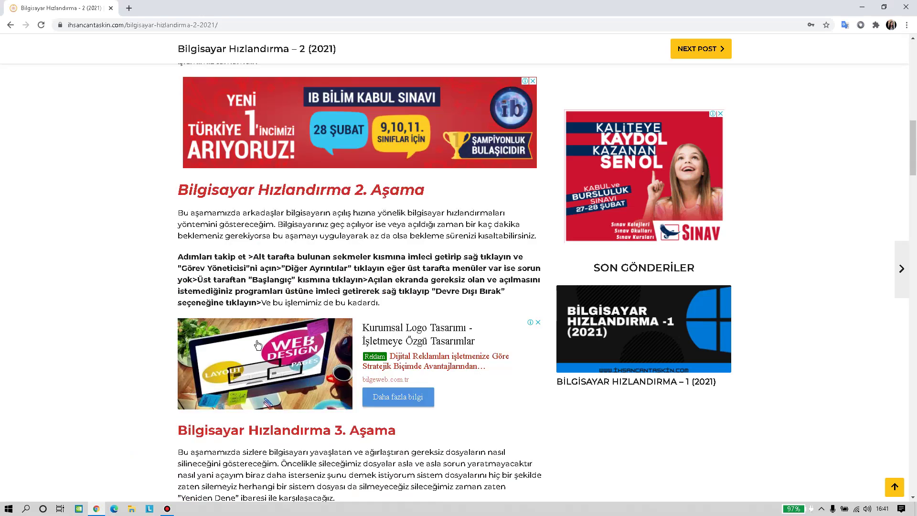
left_click_drag(191, 256, 453, 256)
left_click(479, 280)
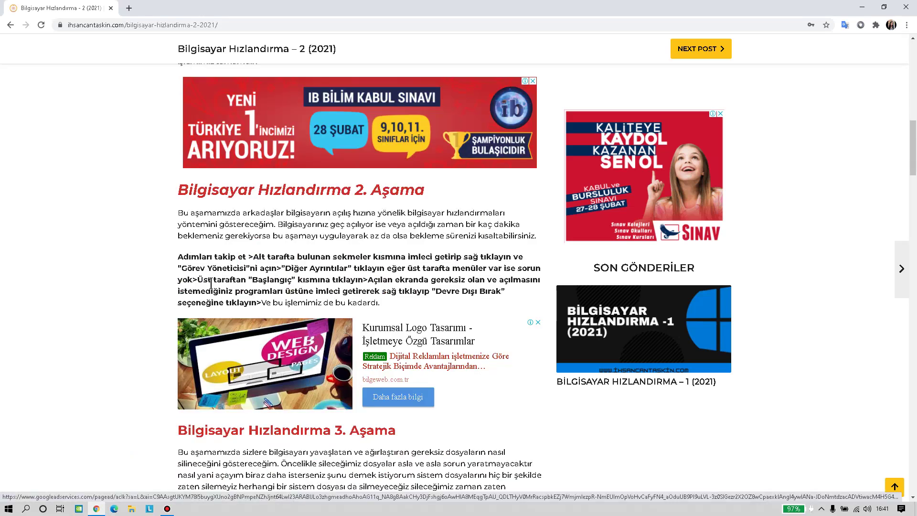
left_click_drag(241, 269, 359, 269)
left_click(427, 271)
Minimize the browser and open Görev Yöneticisi from the desktop.
left_click(863, 7)
right_click(288, 509)
right_click(257, 509)
right_click(567, 509)
left_click(486, 510)
right_click(487, 510)
left_click(390, 430)
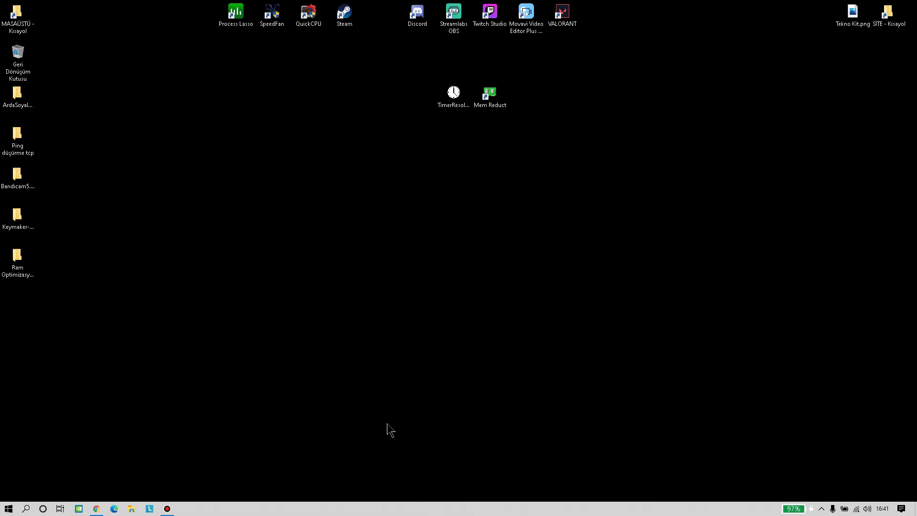
right_click(409, 510)
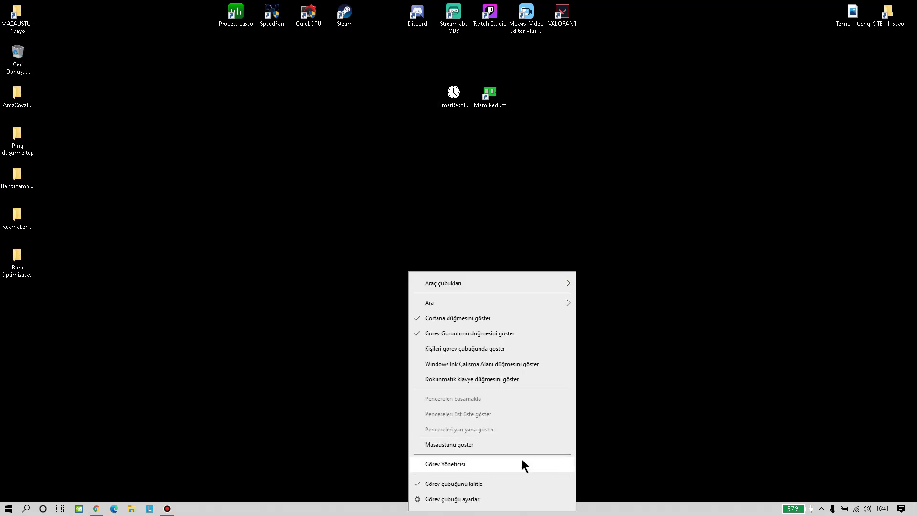
left_click(503, 468)
left_click_drag(486, 113, 368, 113)
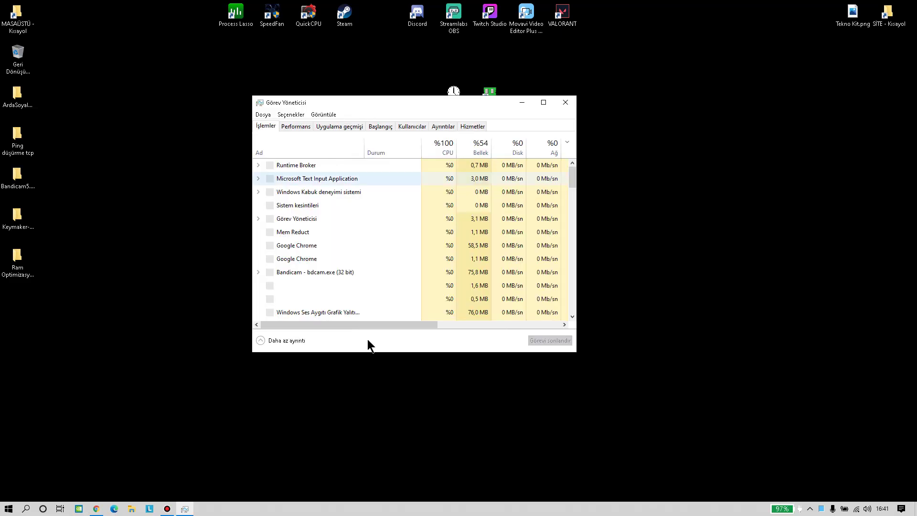
Show the Başlangıç programs list in a maximized Görev Yöneticisi window and select the Cortana entry.
left_click(378, 127)
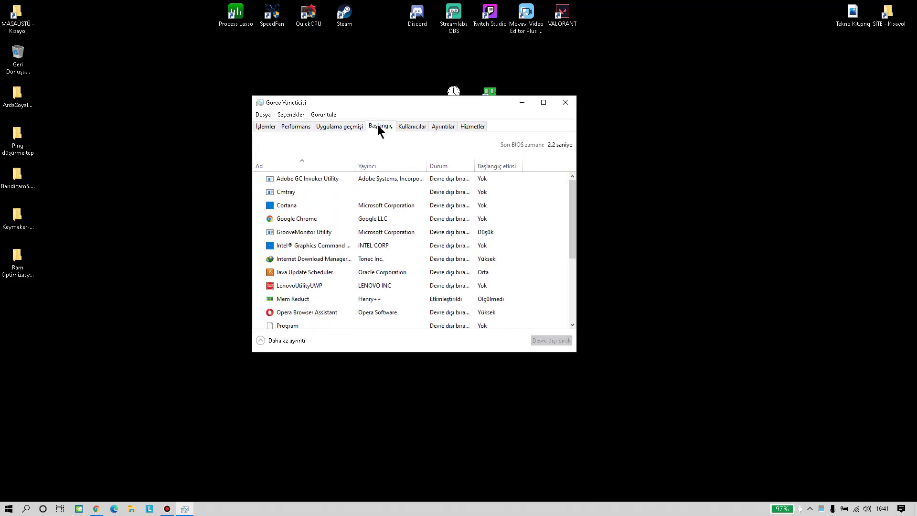
double_click(407, 100)
left_click(127, 106)
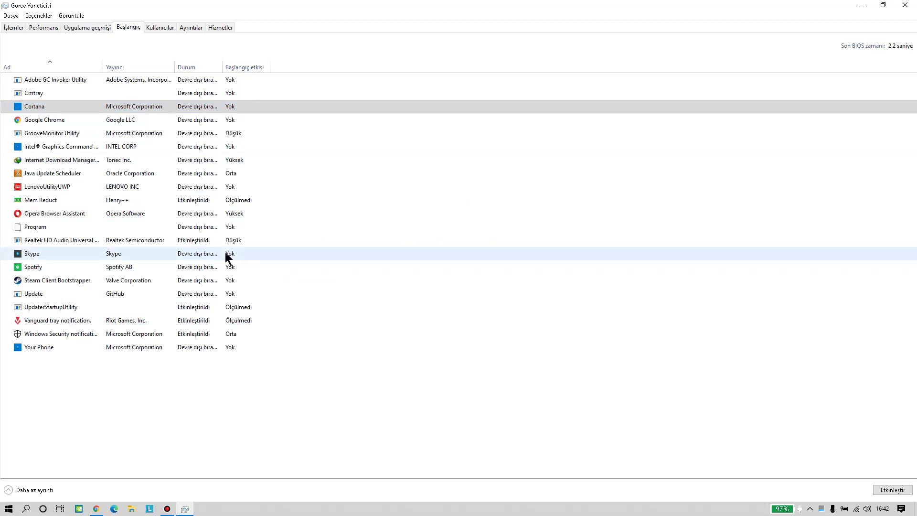
Review startup entries such as Windows Security, Vanguard, Skype and Spotify, widening the Ad and Durum columns and sorting by Yayıncı.
left_click(807, 509)
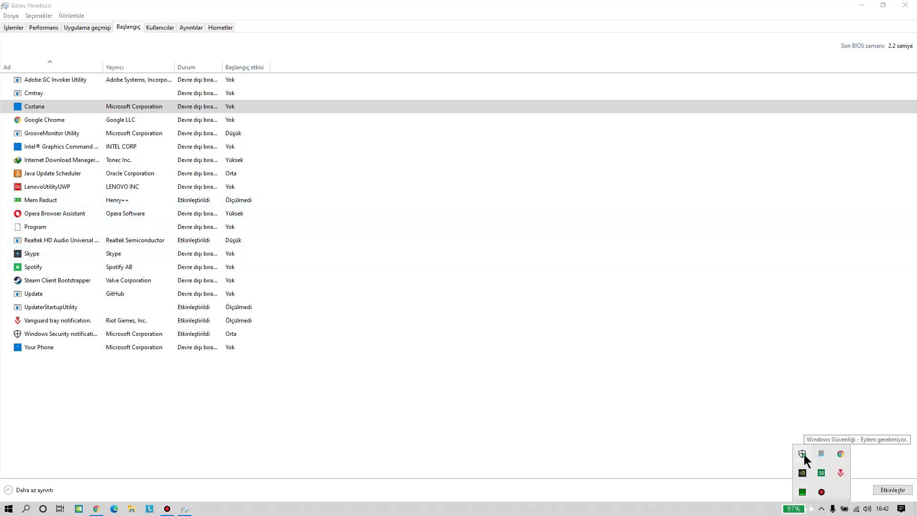
left_click(115, 334)
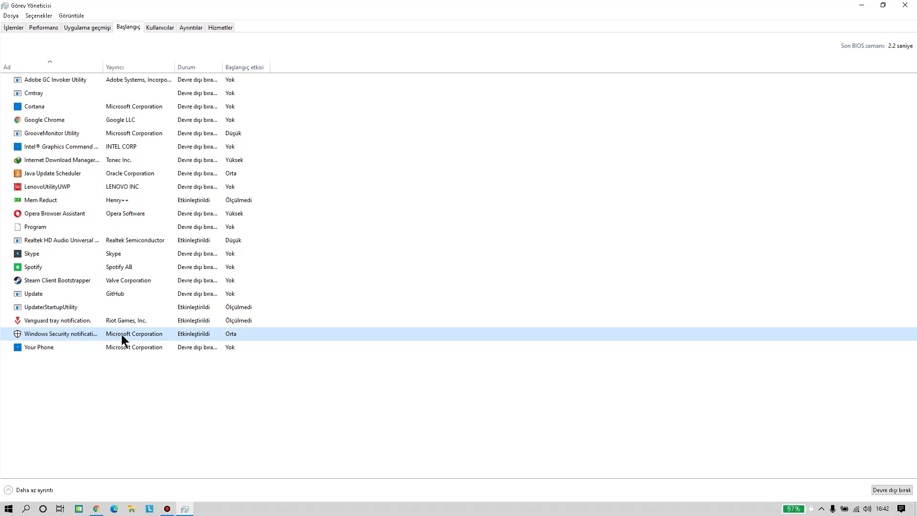
left_click(104, 62)
left_click_drag(103, 62, 114, 62)
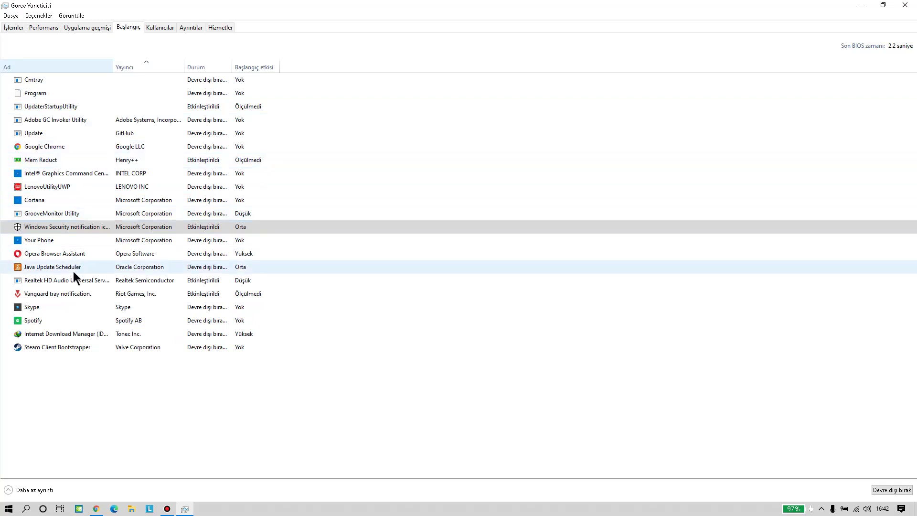
left_click(35, 293)
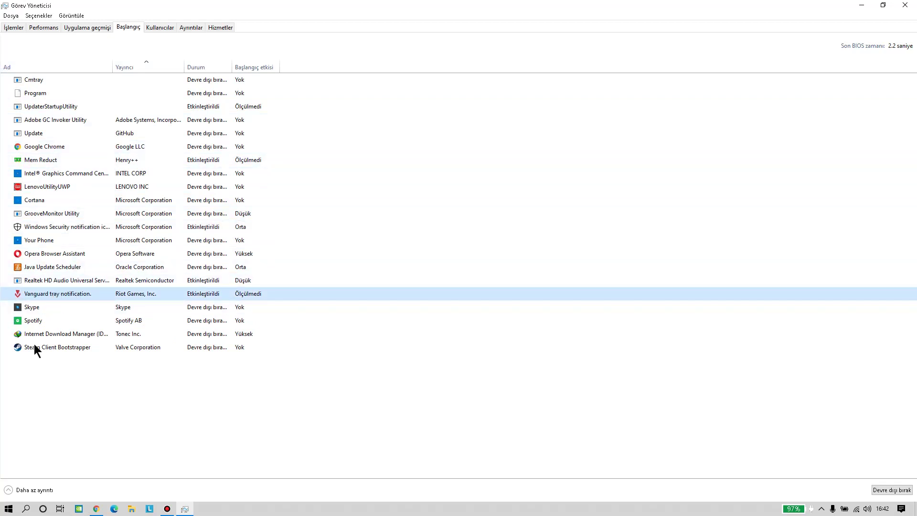
left_click(65, 311)
left_click(54, 323)
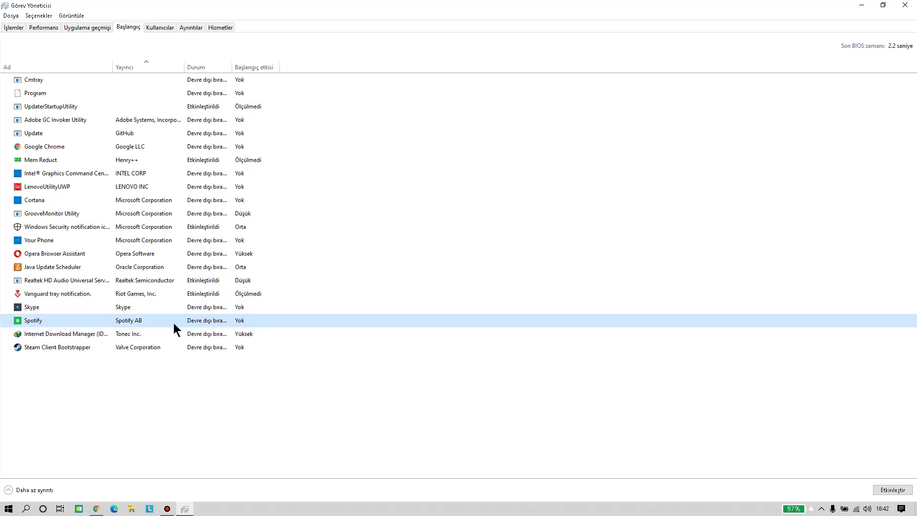
double_click(231, 66)
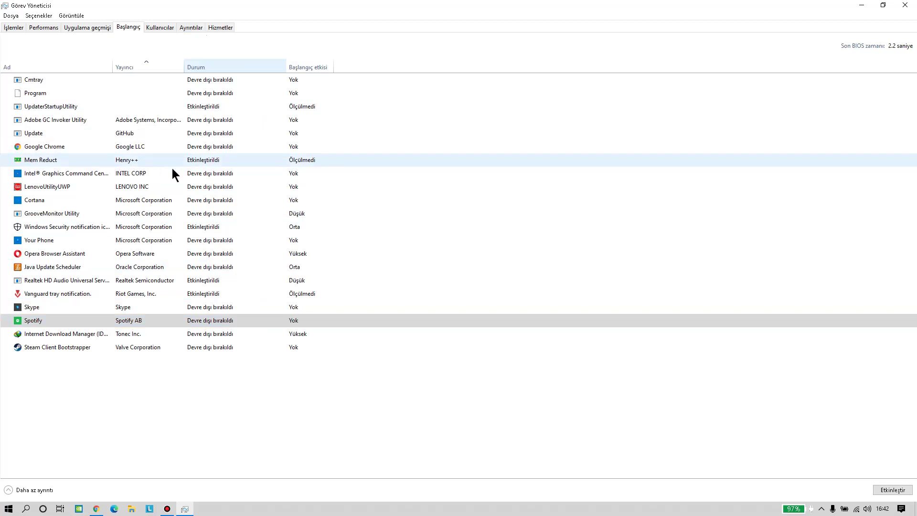
Disable Mem Reduct as a startup program.
left_click(132, 162)
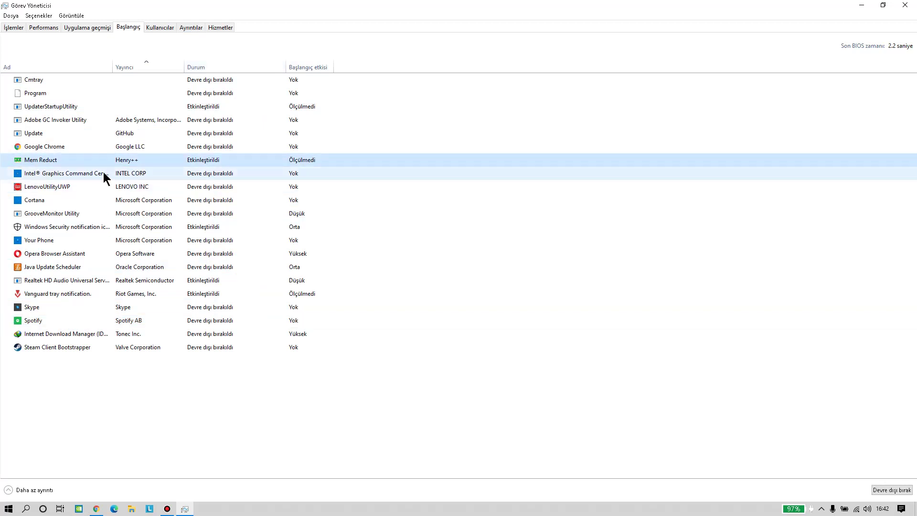
right_click(161, 163)
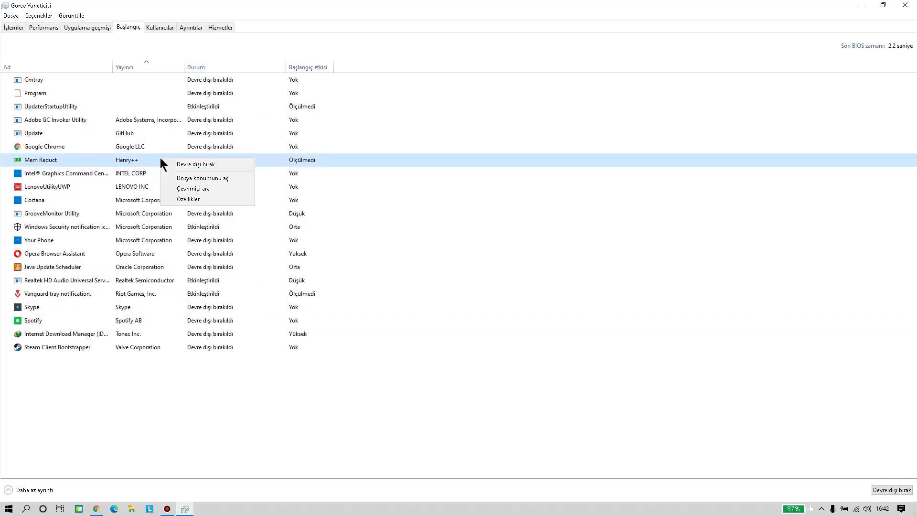
right_click(134, 159)
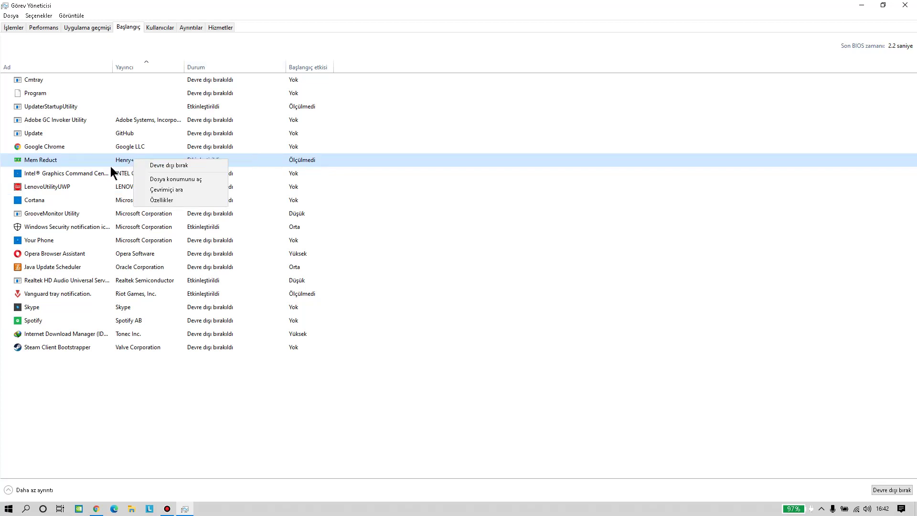
left_click(292, 162)
right_click(261, 163)
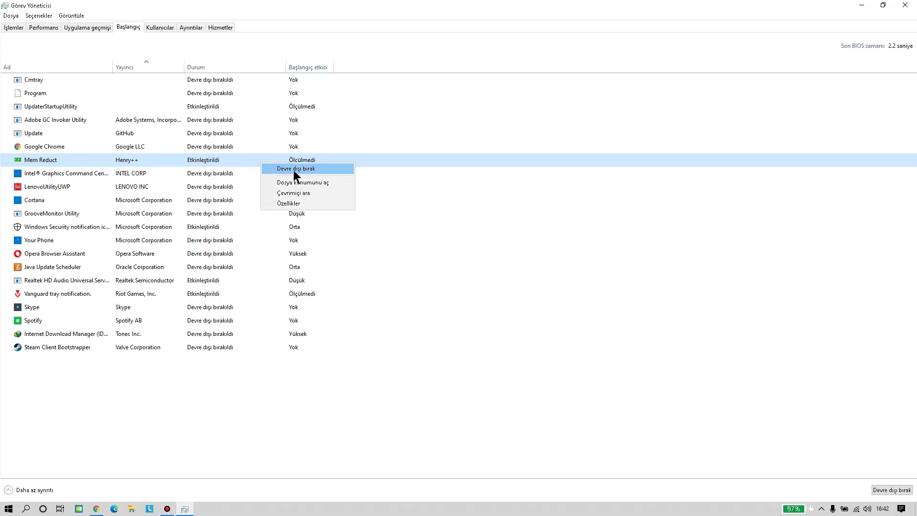
left_click(294, 170)
Enable Mem Reduct at startup and disable it again.
right_click(246, 162)
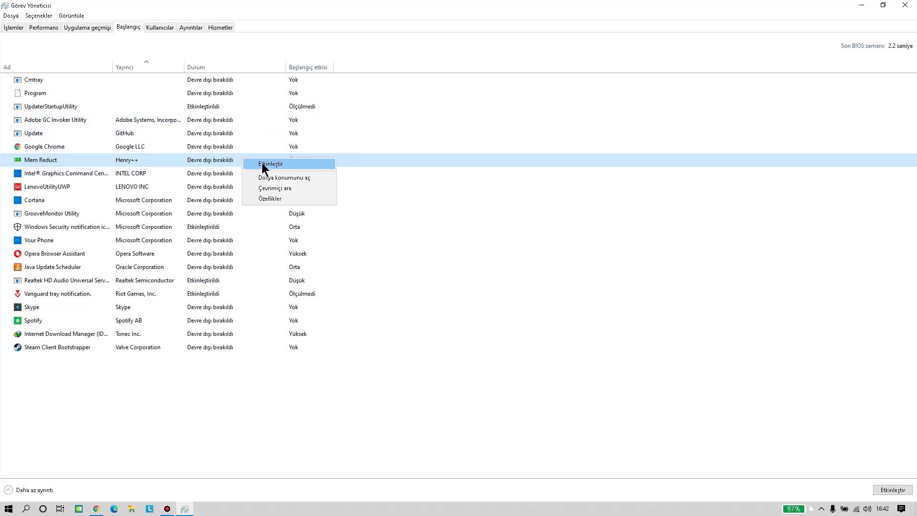
left_click(261, 162)
right_click(276, 163)
left_click(289, 167)
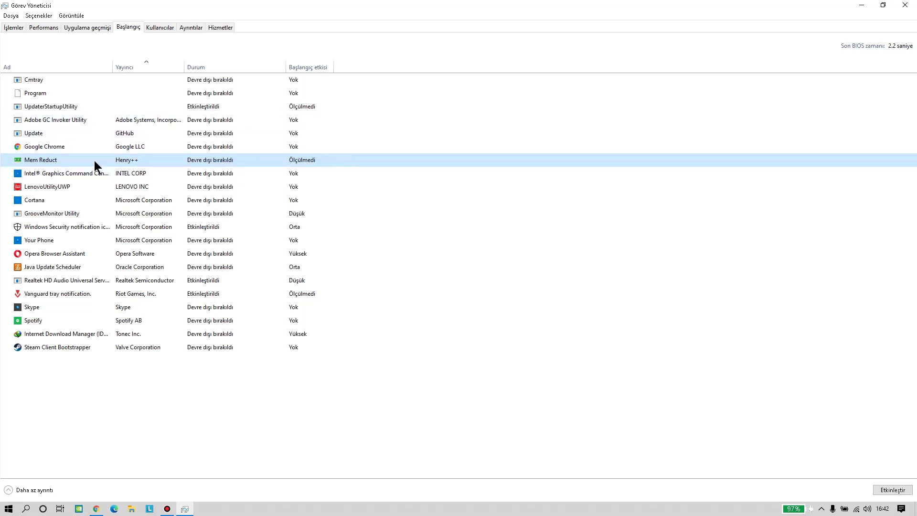
Re-enable Mem Reduct as a startup program and close Görev Yöneticisi.
right_click(161, 162)
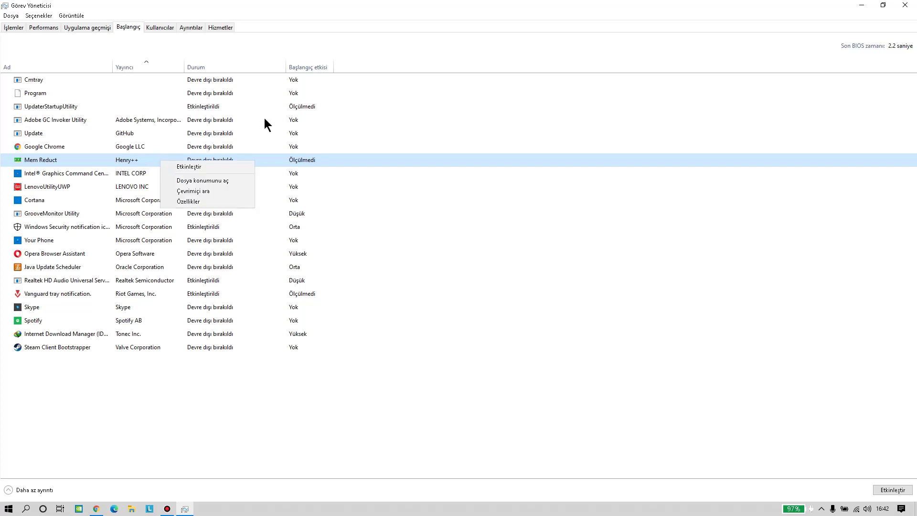
left_click(202, 167)
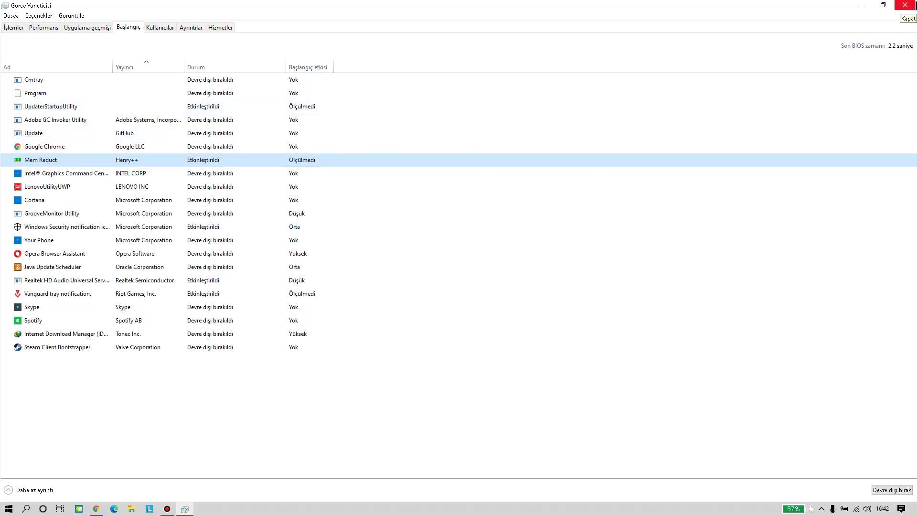
left_click(905, 5)
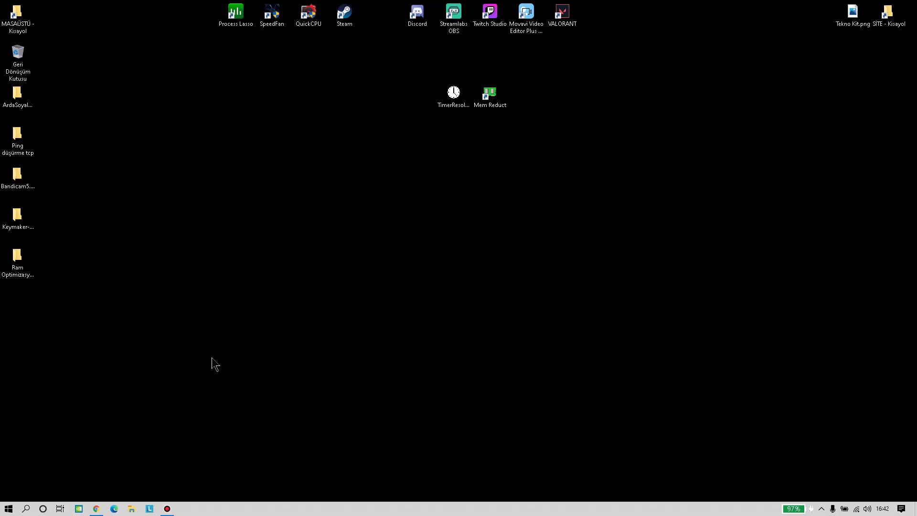
Switch to Chrome, read the article's "Bilgisayar Hızlandırma 3. Aşama" instructions on deleting unnecessary files, and minimize the browser.
left_click(97, 508)
scroll(304, 313, "down", 5)
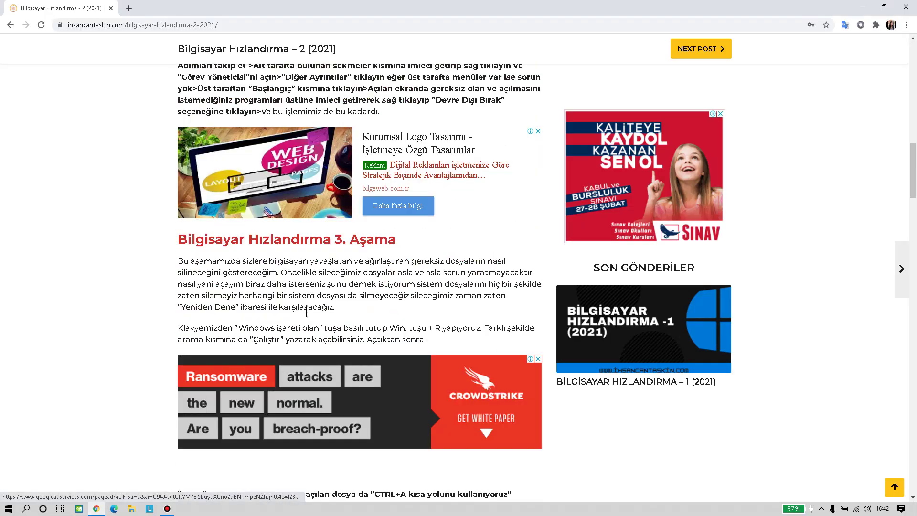
scroll(306, 312, "down", 2)
scroll(401, 329, "down", 2)
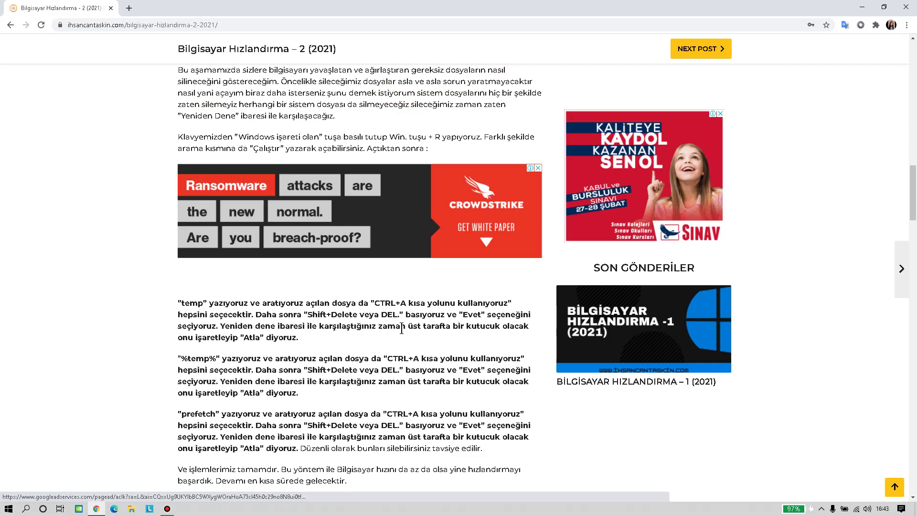
scroll(510, 318, "down", 2)
scroll(391, 364, "up", 5)
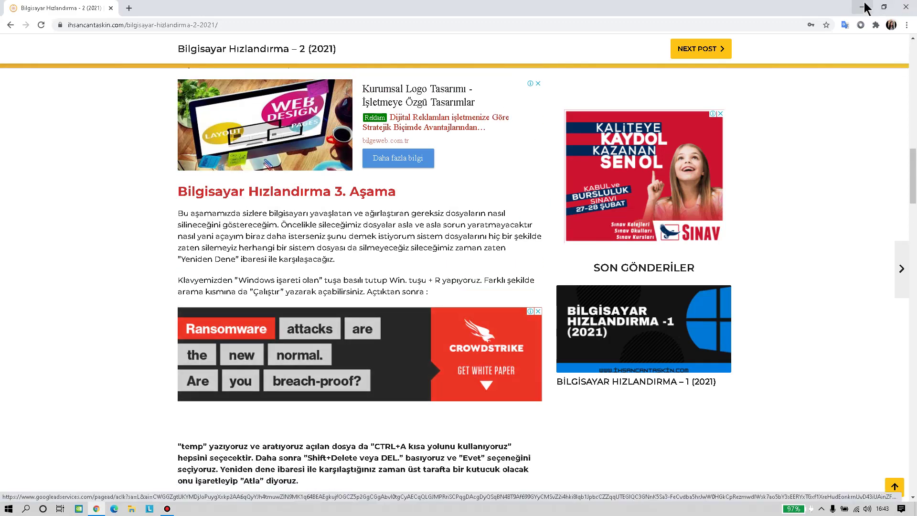
left_click(863, 7)
key("super")
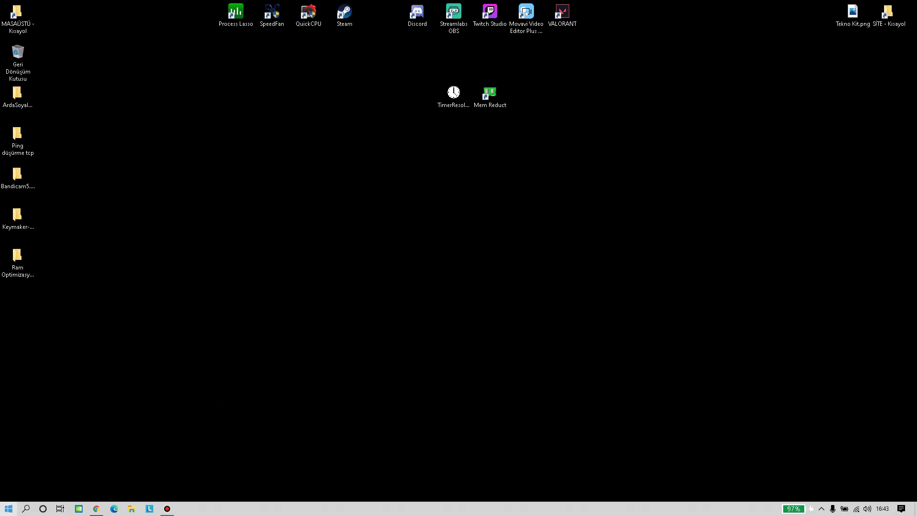
type("çalıştır")
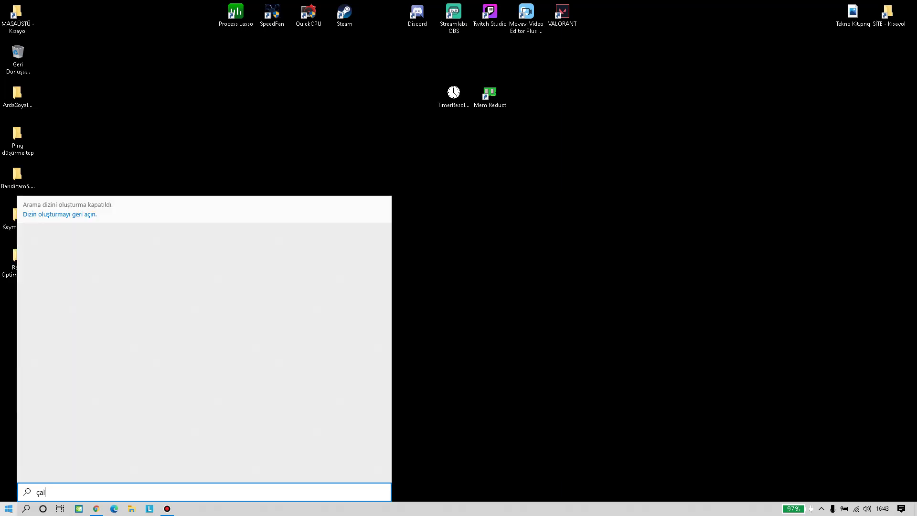
key("Return")
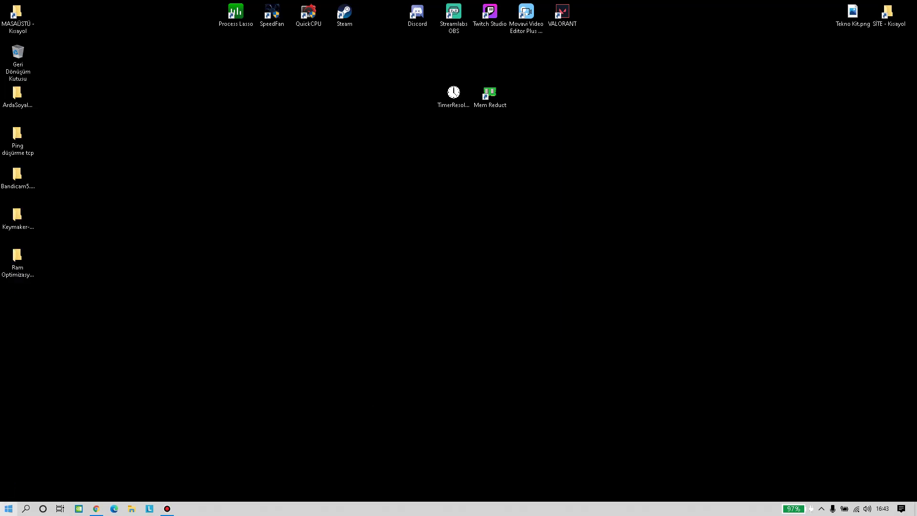
right_click(8, 509)
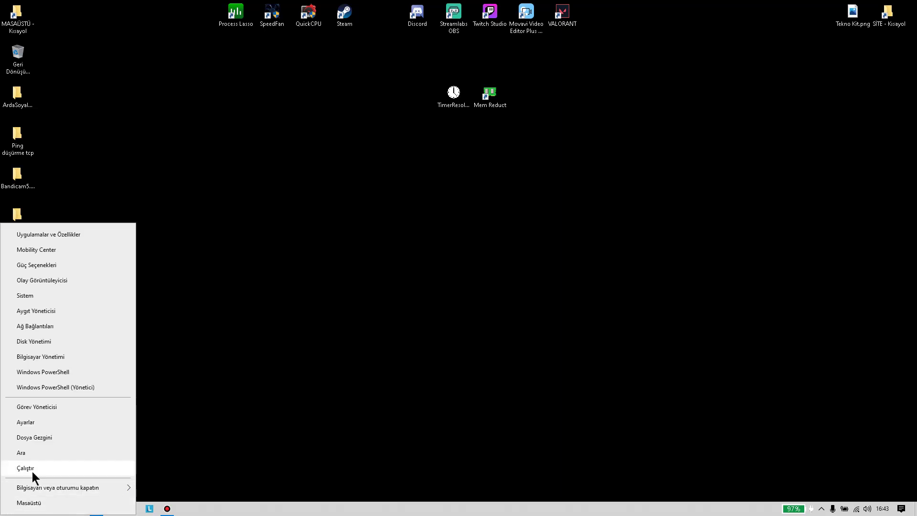
left_click(340, 334)
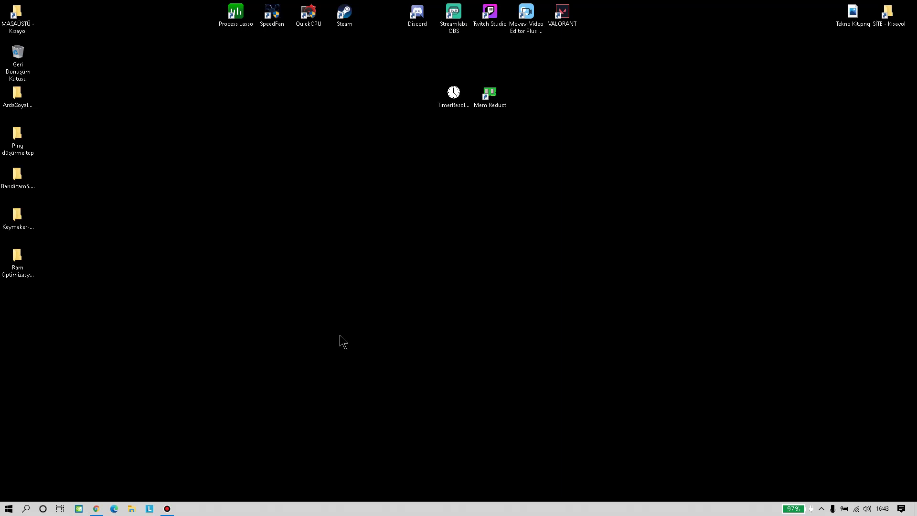
key("super+r")
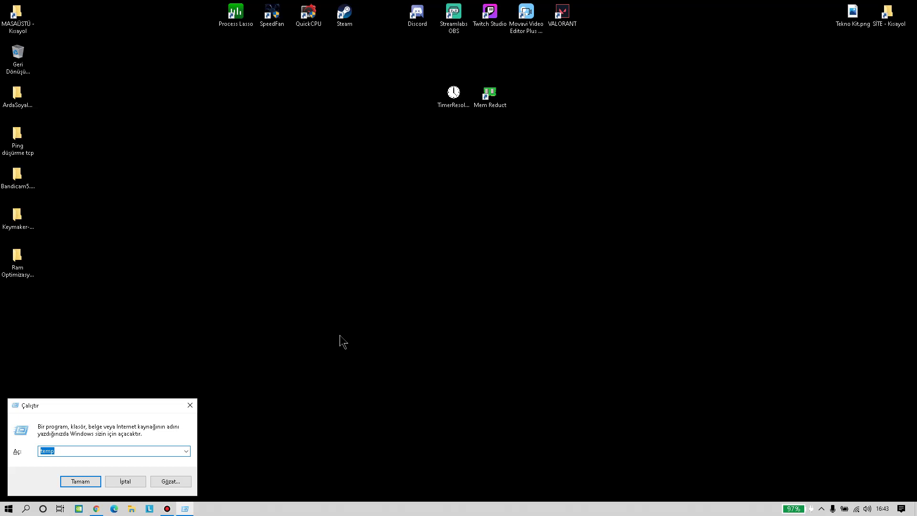
left_click_drag(127, 407, 241, 281)
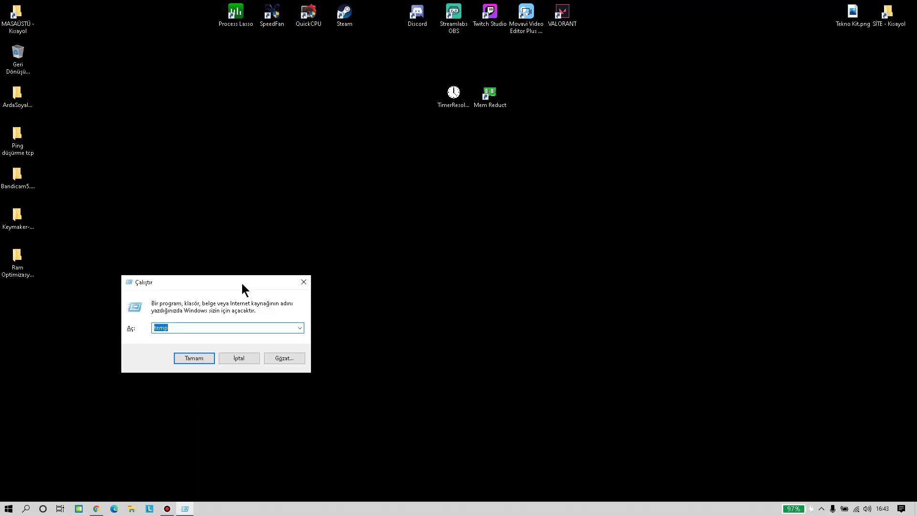
left_click(304, 282)
Open the Çalıştır dialog, move it toward the screen's centre, and run "temp" to open the Windows Temp folder.
right_click(8, 509)
left_click(19, 471)
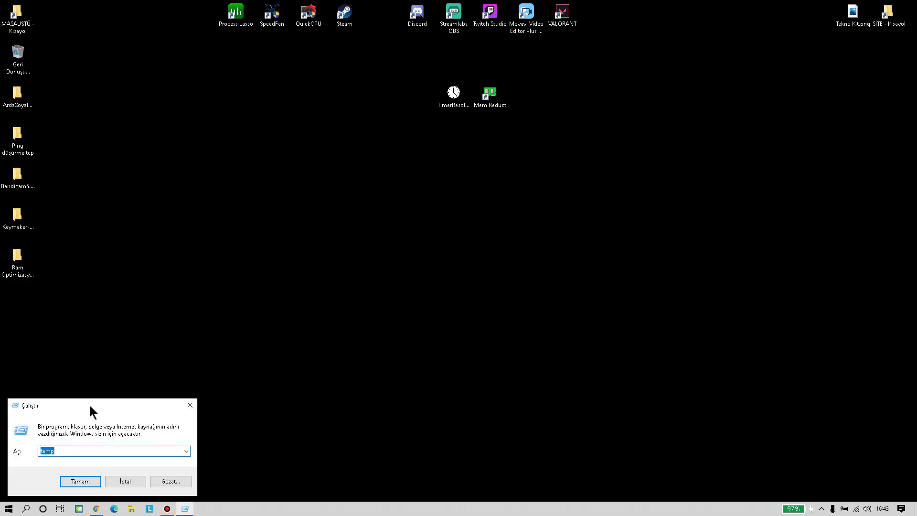
left_click_drag(90, 407, 355, 197)
left_click(348, 239)
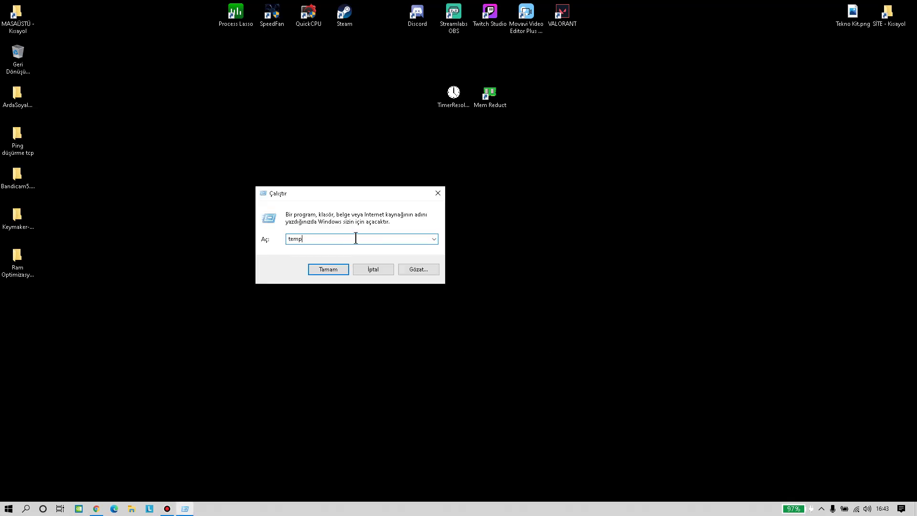
left_click_drag(382, 239, 234, 239)
left_click(348, 237)
left_click_drag(380, 193, 400, 169)
left_click(366, 244)
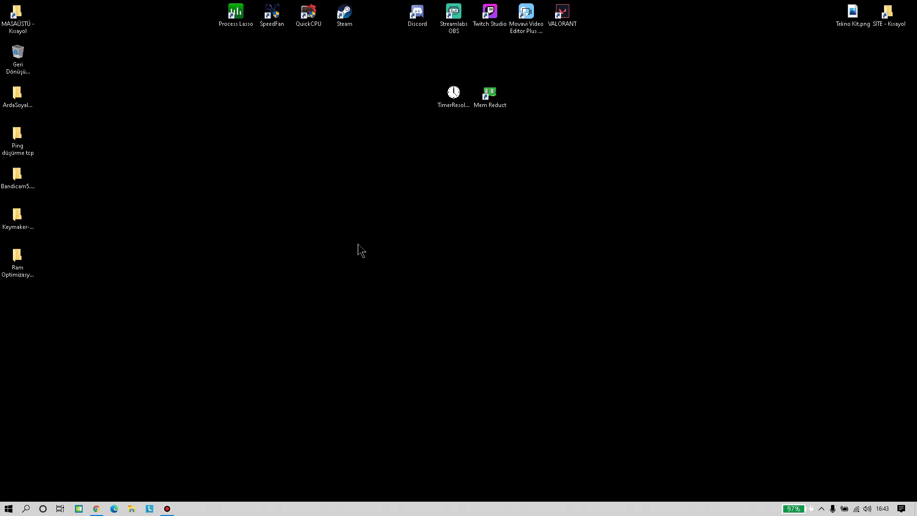
Select all the files in the Temp folder and clear the selection.
left_click_drag(572, 298, 509, 181)
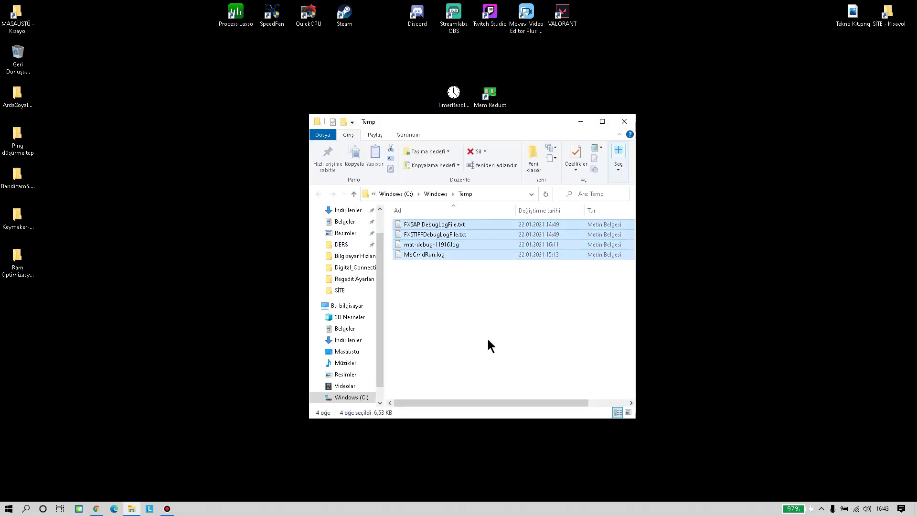
left_click(488, 342)
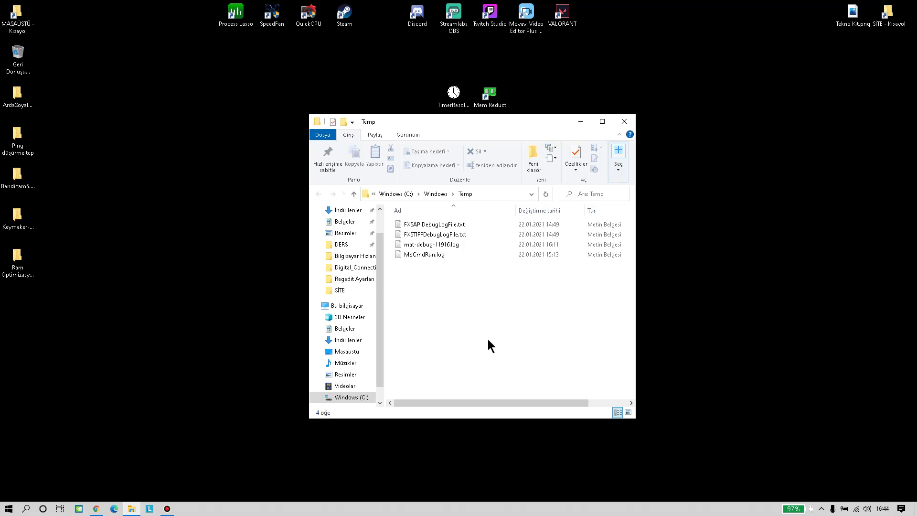
Select all the files in the Windows Temp folder and permanently delete them.
left_click_drag(491, 296, 493, 191)
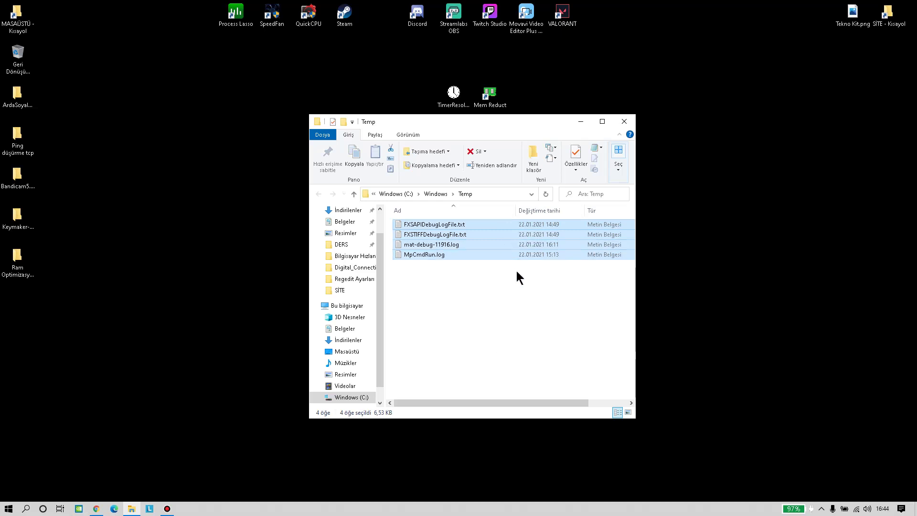
left_click(502, 296)
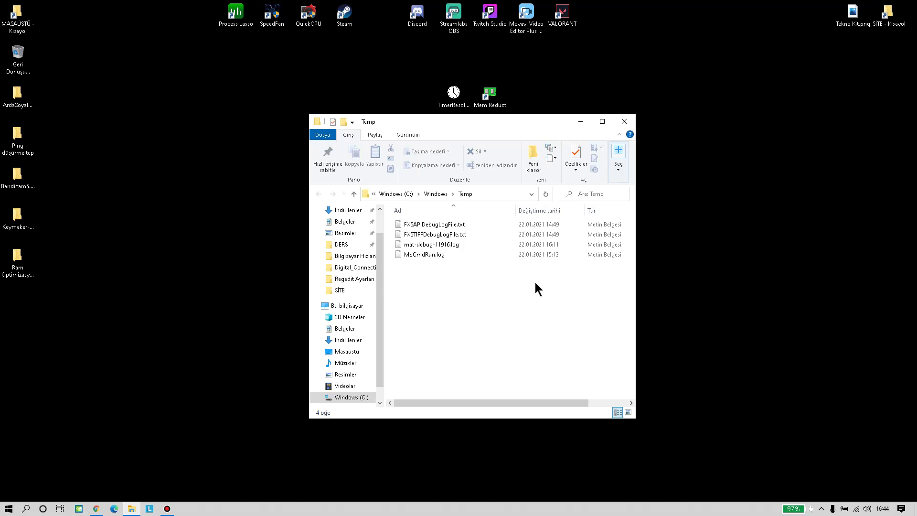
key("ctrl+a")
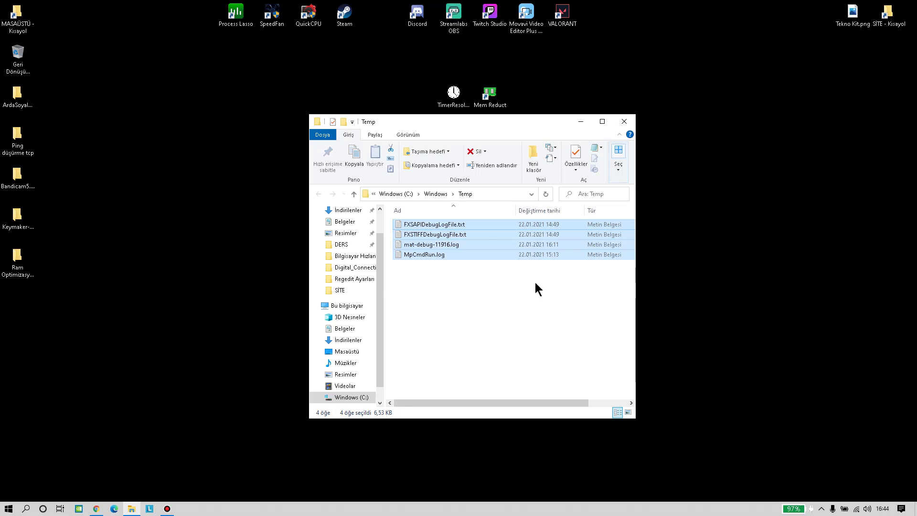
key("shift+Delete")
left_click(495, 263)
Check the contents of the Geri Dönüşüm Kutusu and close both it and the Temp folder.
double_click(17, 55)
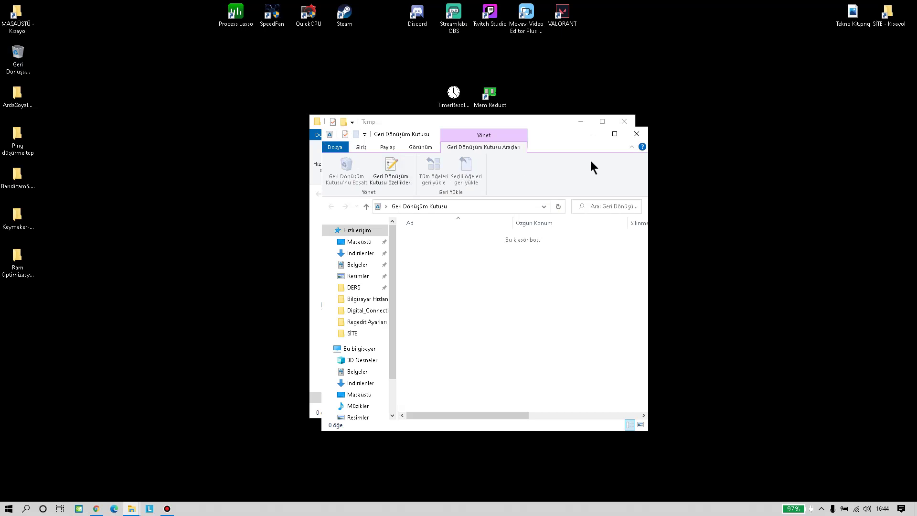
left_click(637, 134)
left_click(624, 124)
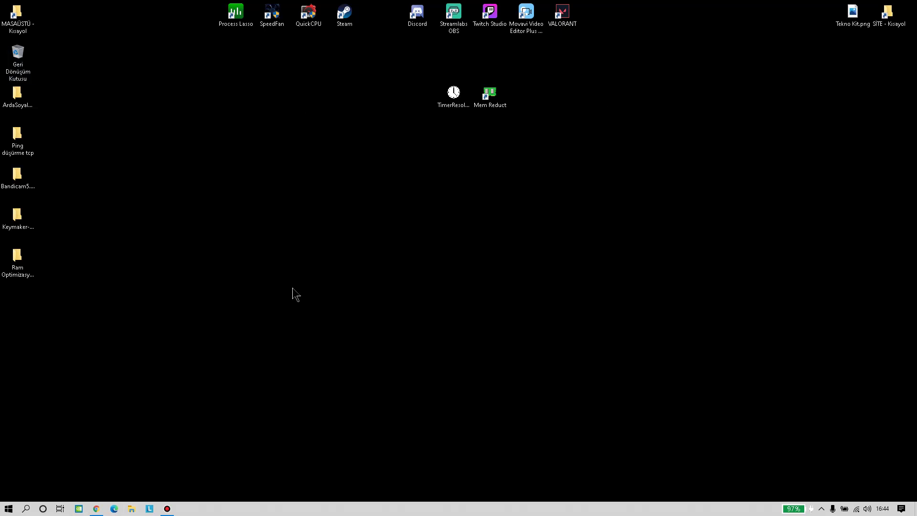
Open the Çalıştır dialog and run "%temp%" to open the user's local Temp folder.
key("super+r")
key("Down")
left_click(78, 451)
left_click_drag(73, 452, 41, 452)
left_click(71, 452)
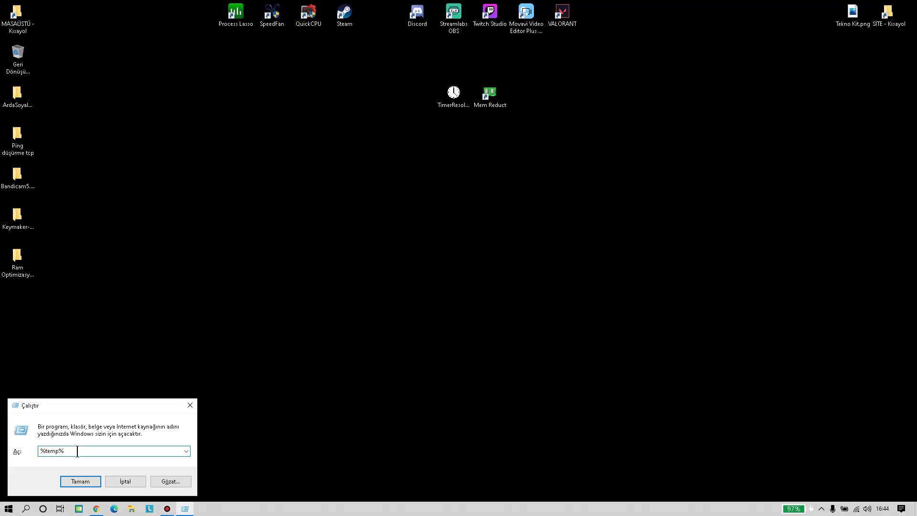
key("Return")
scroll(526, 258, "up", 2)
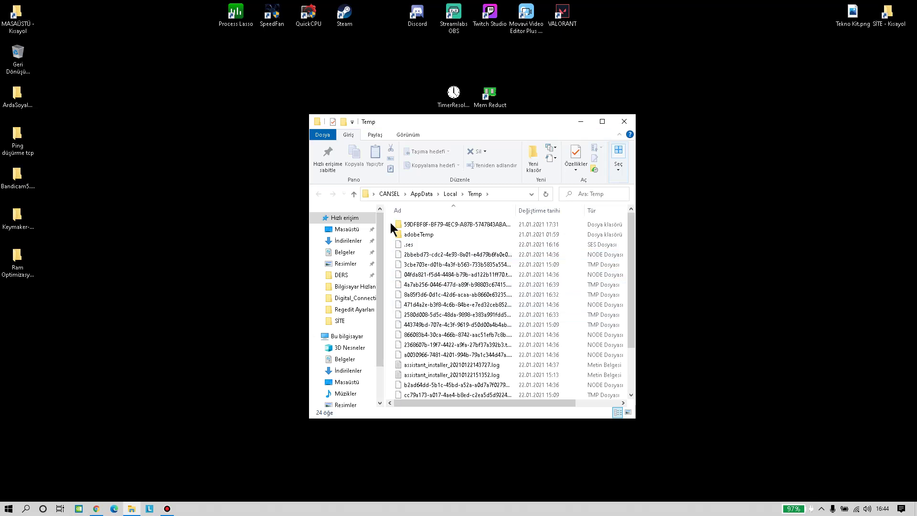
Select every item in the AppData Local Temp folder and permanently delete the selection.
key("ctrl+a")
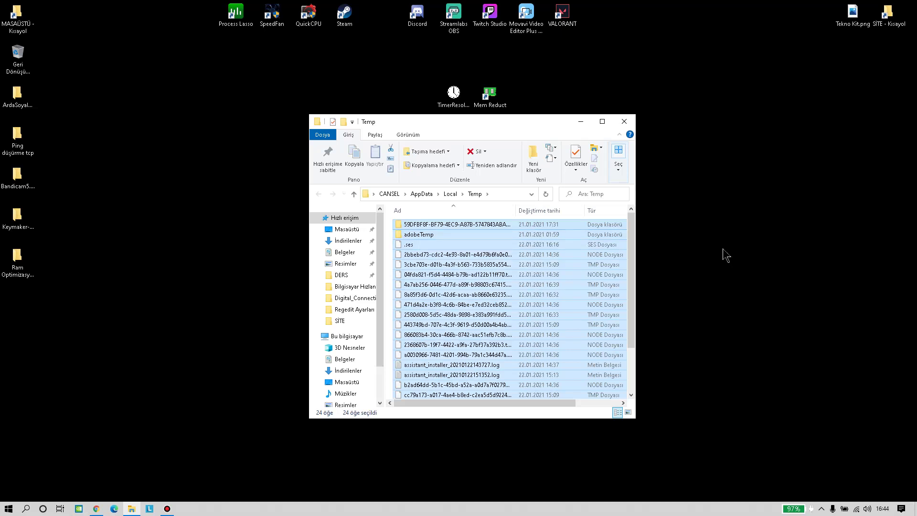
key("shift+Delete")
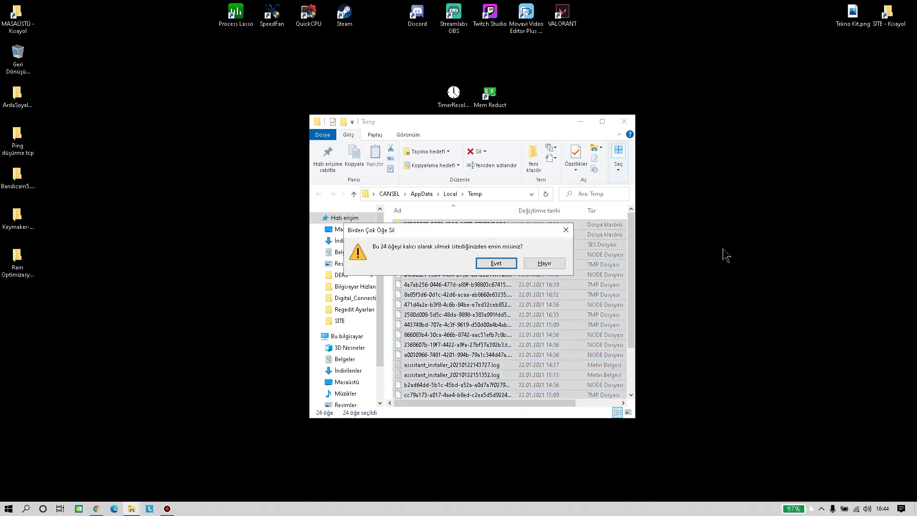
left_click(495, 263)
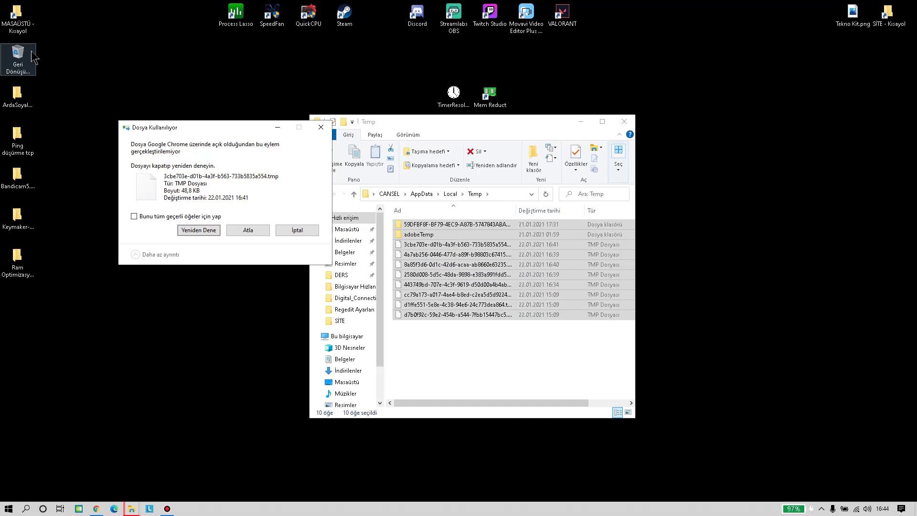
Move the Dosya Kullanılıyor dialog over the Temp window and retry deleting the file in use.
left_click_drag(179, 134, 378, 152)
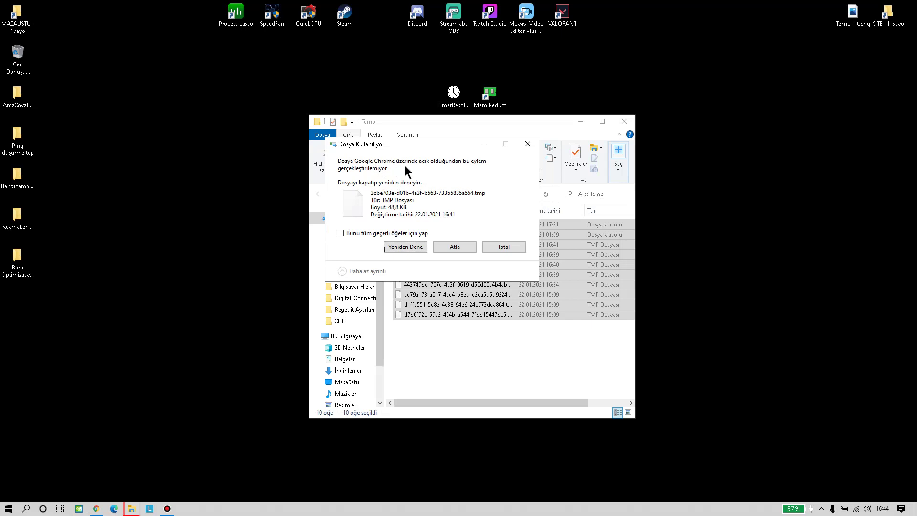
mouse_move(430, 145)
left_mouse_down()
mouse_move(596, 155)
mouse_move(653, 149)
mouse_move(436, 159)
left_mouse_up()
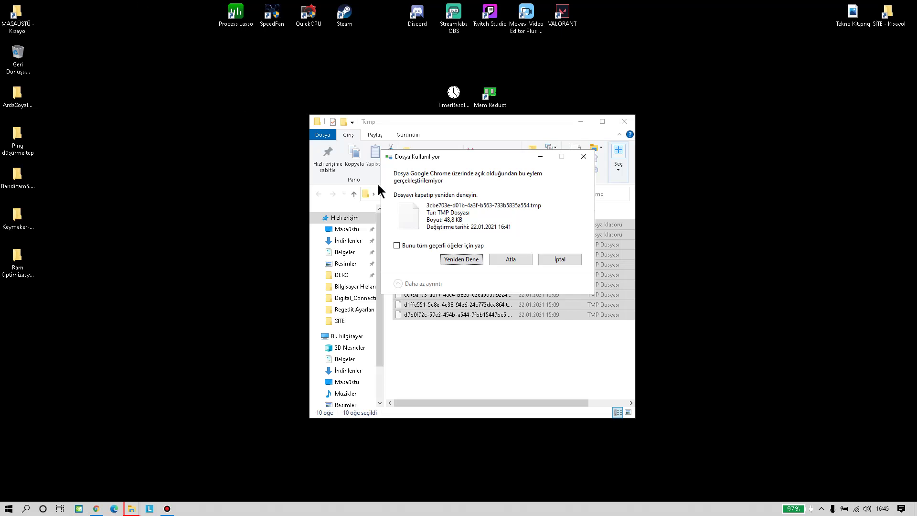
key("Return")
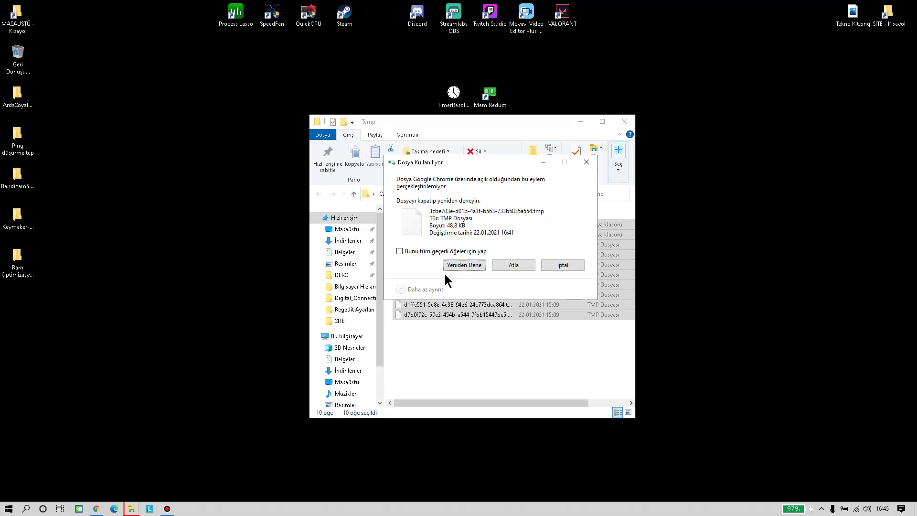
Skip all the files in use by applying Atla to every item, and close the Temp folder.
left_click(399, 252)
left_click(474, 264)
left_click(426, 251)
left_click(509, 261)
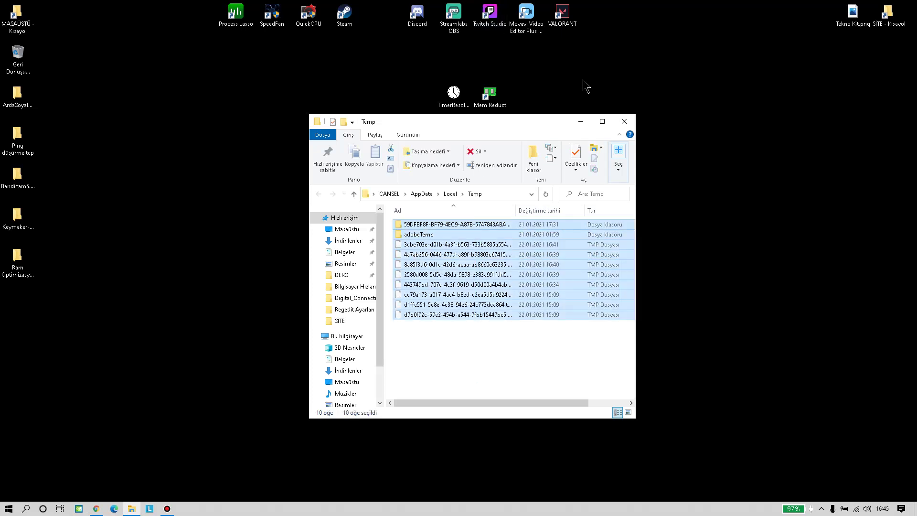
left_click_drag(494, 341, 734, 50)
left_click(625, 121)
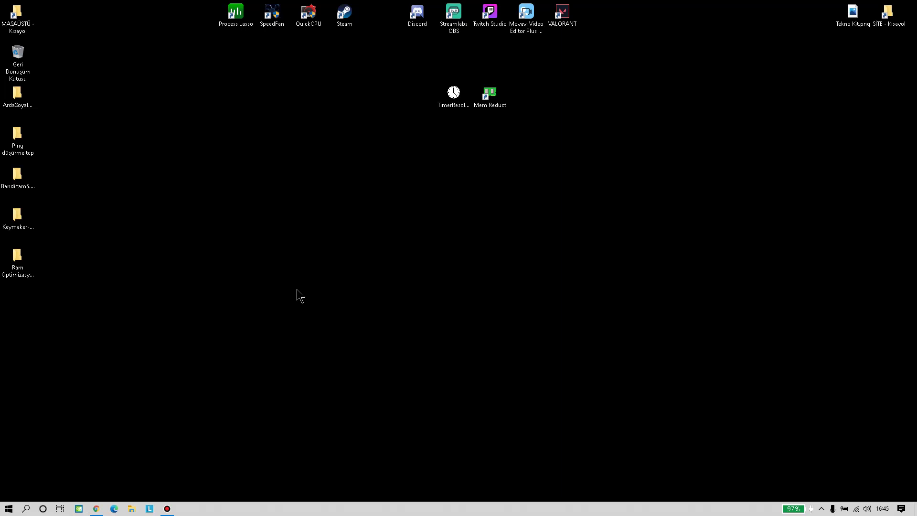
Open the Çalıştır dialog, enter "prefetch" as the target, and move the dialog to the middle of the screen.
key("super+r")
key("Down")
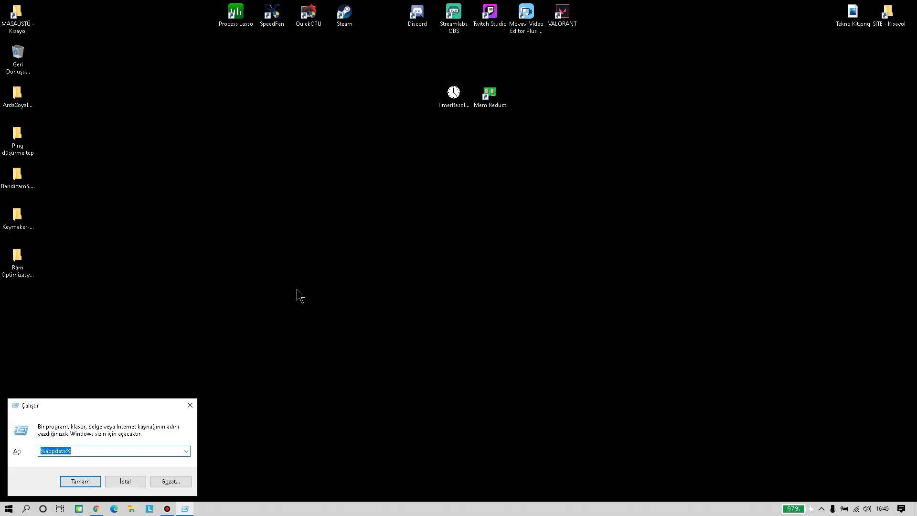
key("Down")
type("prefetch")
left_click_drag(124, 406, 500, 231)
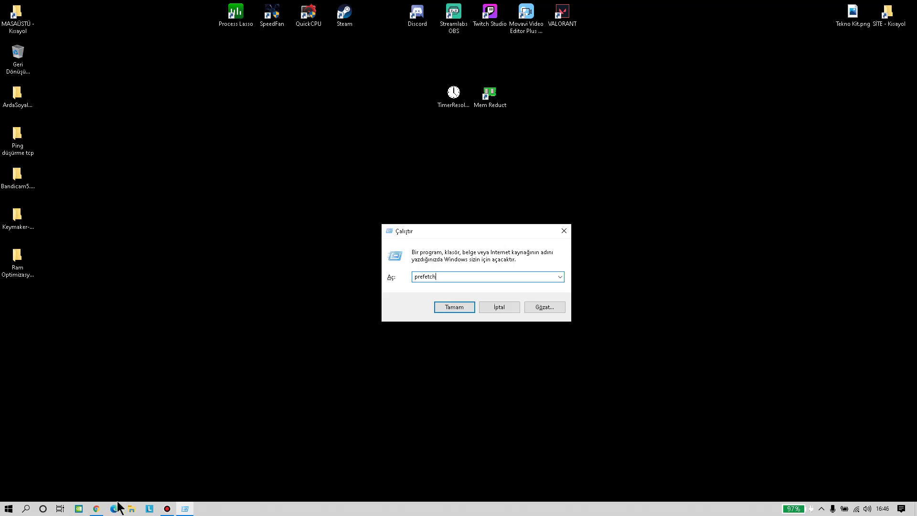
Switch to Chrome, review the article's "%temp%" and "prefetch" instructions, and minimize the browser.
left_click(96, 508)
scroll(182, 388, "down", 6)
left_click_drag(181, 270, 221, 271)
left_click_drag(181, 215, 204, 215)
left_click(188, 216)
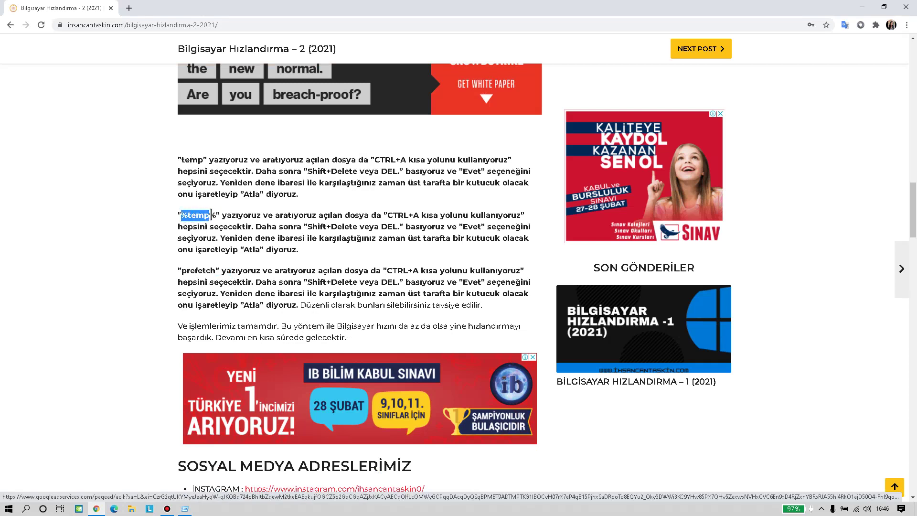
left_click(863, 6)
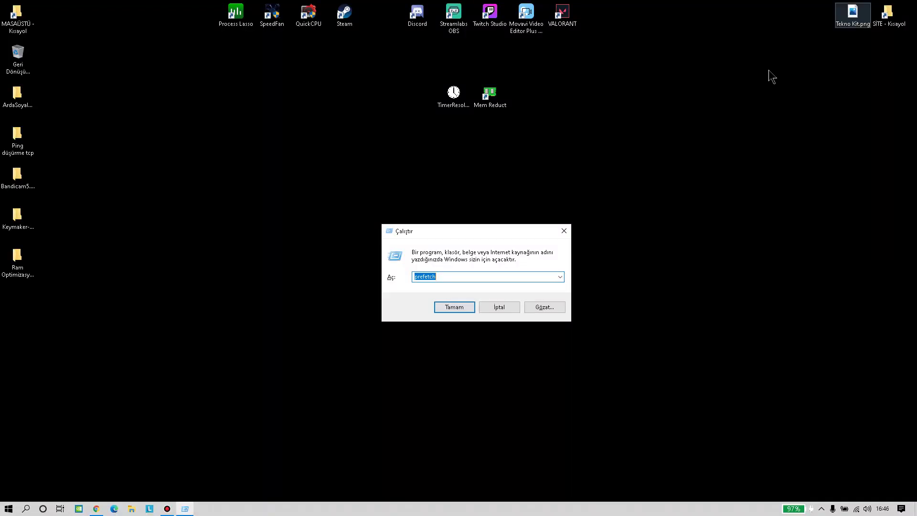
Run "prefetch" to open the Prefetch folder, look inside its ReadyBoot subfolder, and return to Prefetch.
left_click(449, 307)
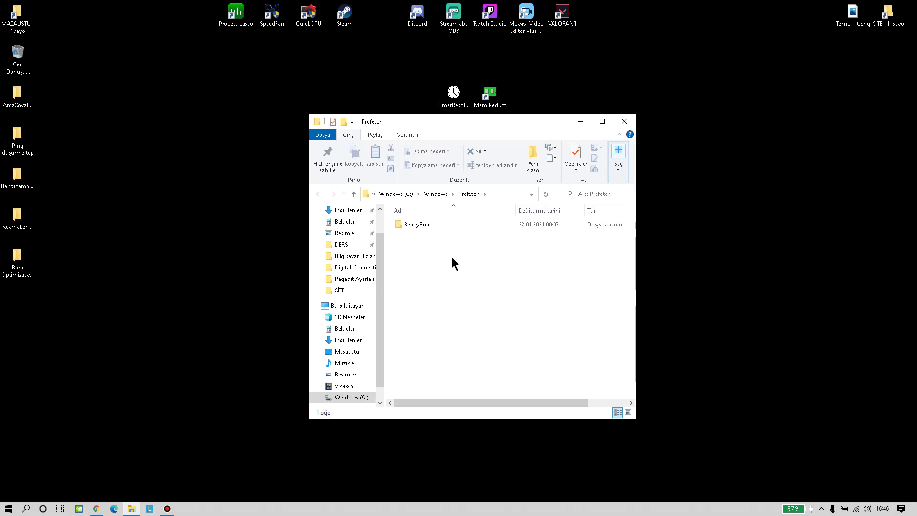
double_click(449, 225)
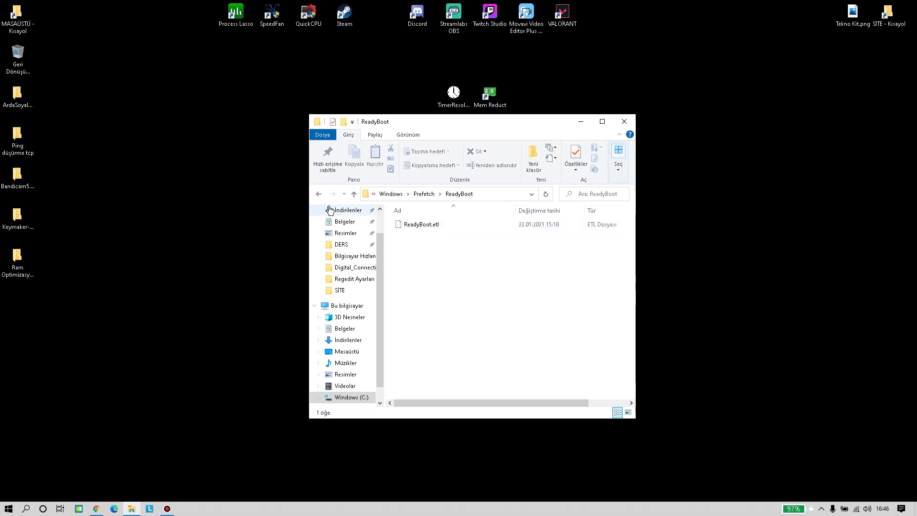
left_click(318, 194)
left_click(513, 317)
left_click_drag(530, 364, 535, 288)
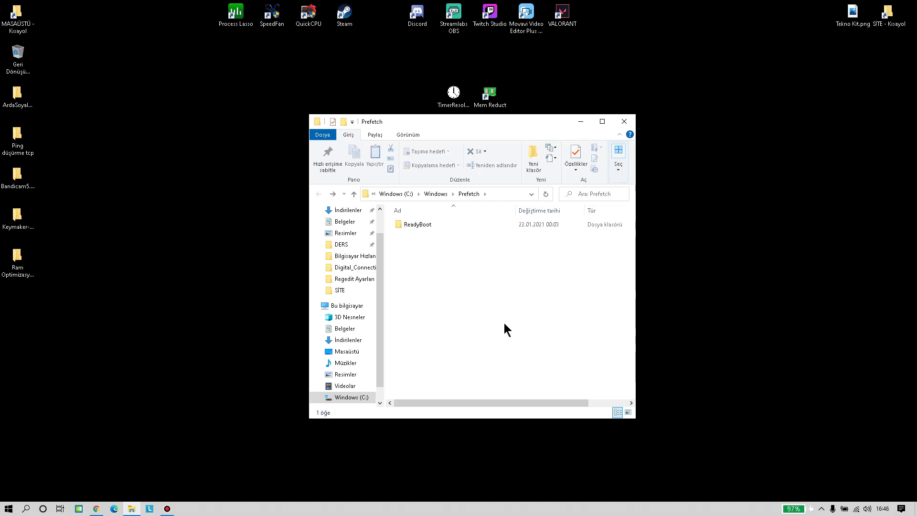
Permanently delete the ReadyBoot folder from Prefetch and close the folder window.
key("ctrl+a")
left_click_drag(508, 354, 509, 193)
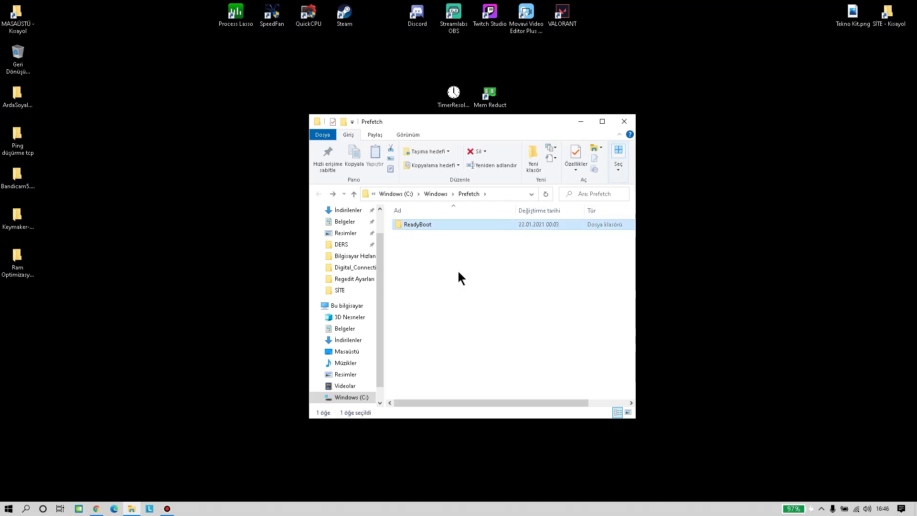
key("shift+Delete")
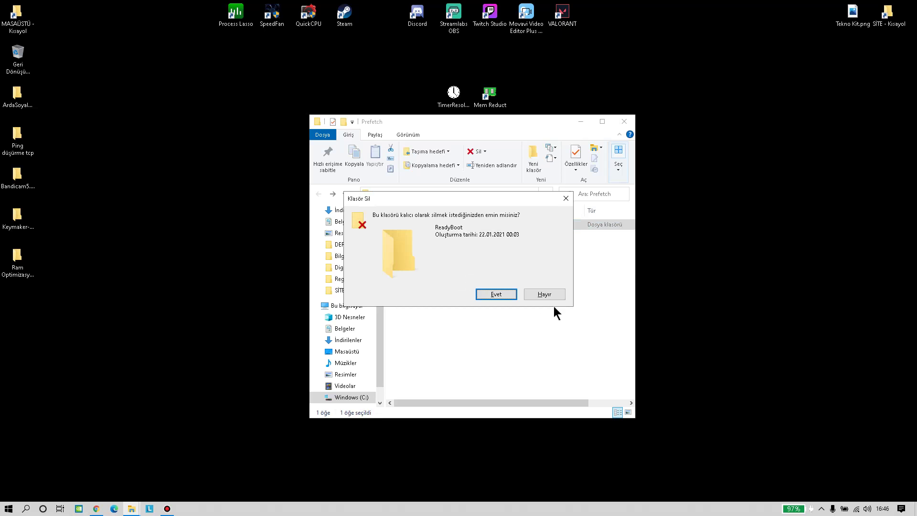
left_click(497, 294)
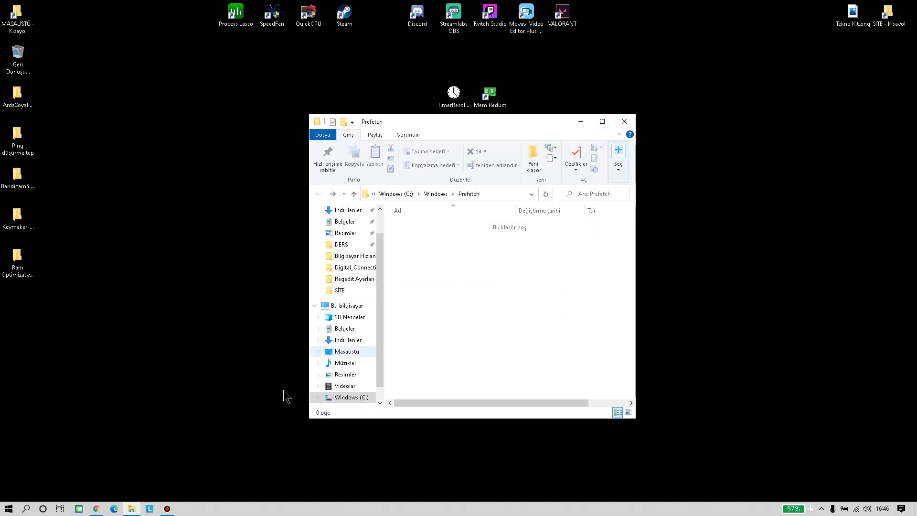
left_click(174, 510)
left_click(173, 510)
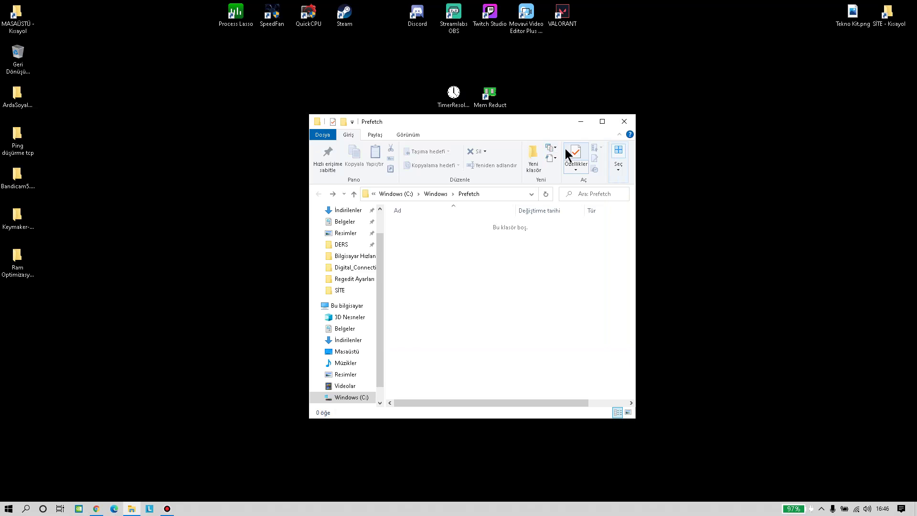
left_click(625, 121)
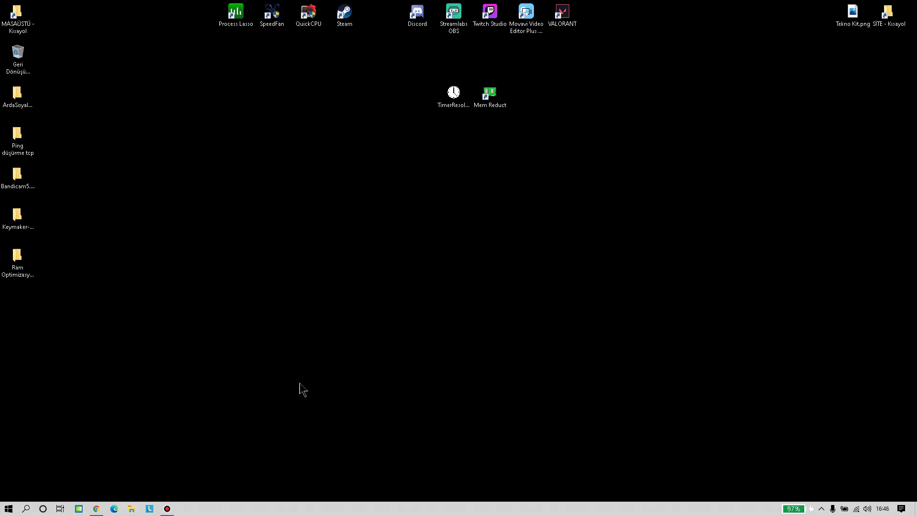
Switch to Chrome and review the "Bilgisayar Hızlandırma – 2 (2021)" article, including its 2. Aşama, 3. Aşama and closing sections.
left_click(93, 509)
scroll(367, 230, "down", 4)
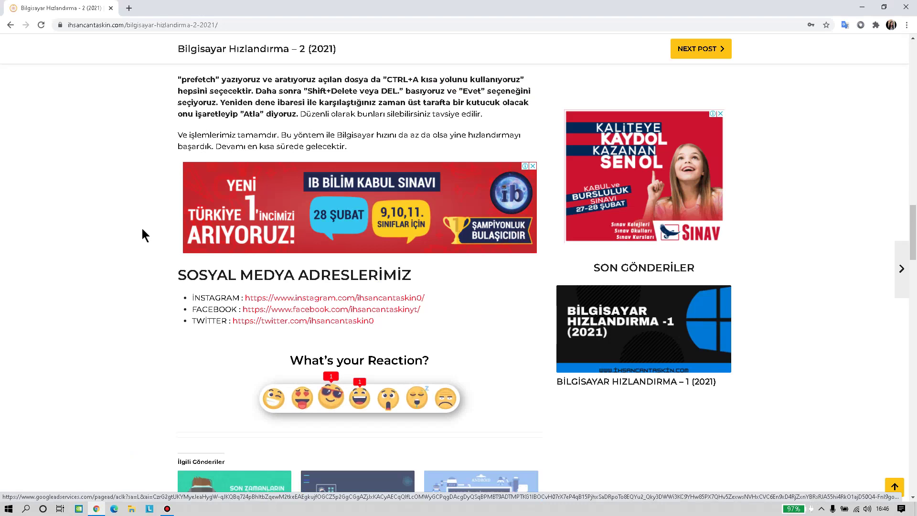
scroll(142, 230, "up", 7)
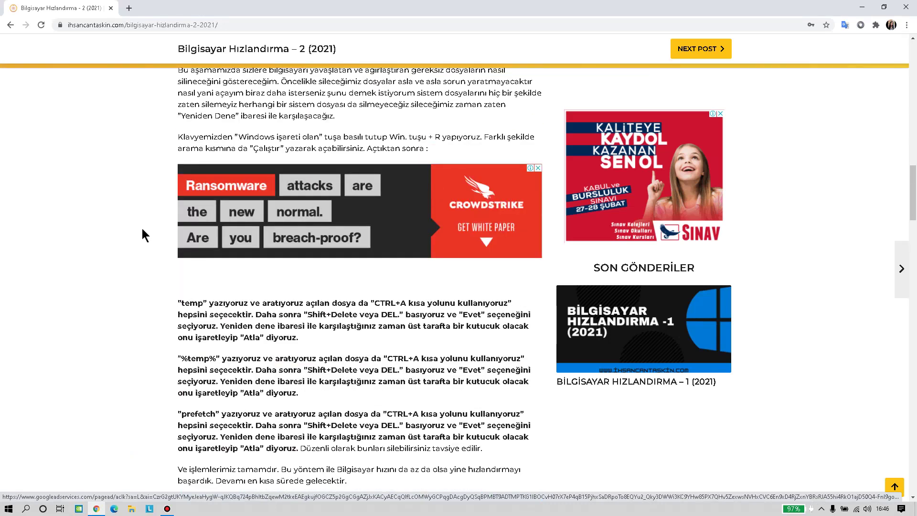
scroll(142, 228, "down", 5)
scroll(143, 228, "down", 3)
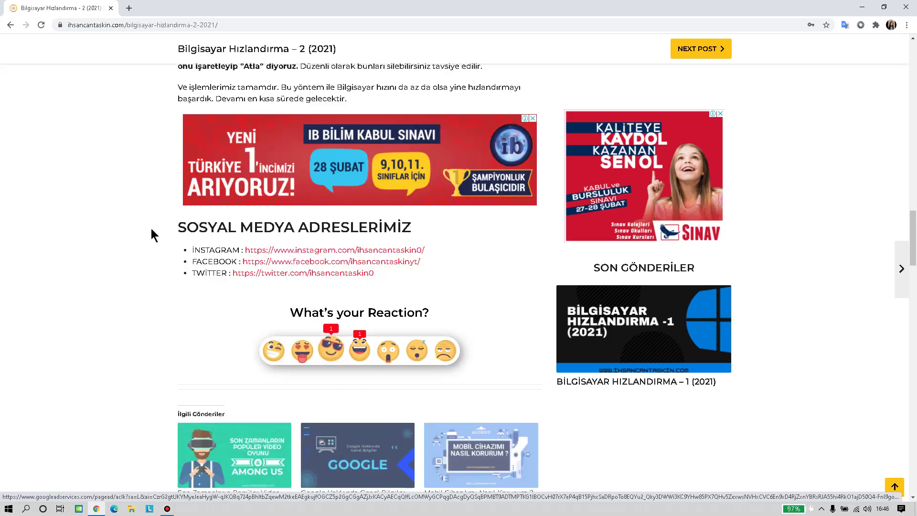
scroll(151, 230, "up", 5)
scroll(151, 229, "up", 10)
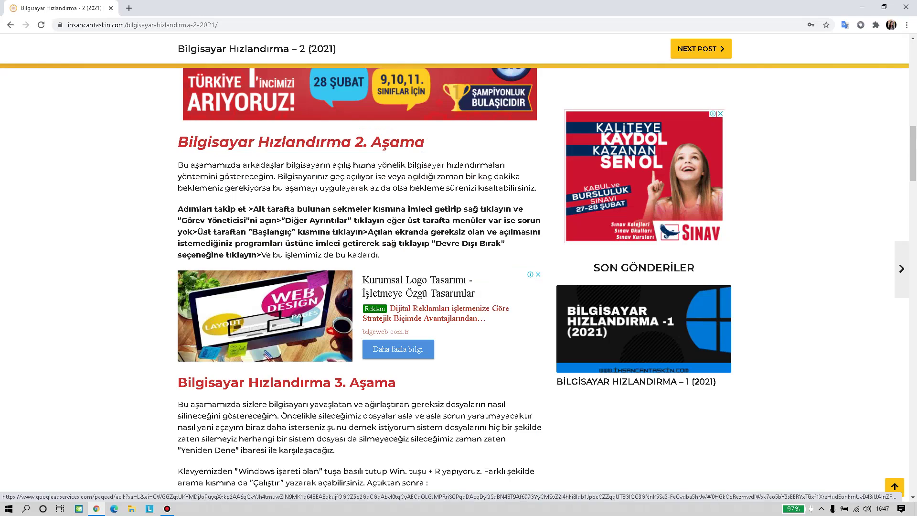
scroll(151, 228, "up", 9)
scroll(151, 228, "up", 5)
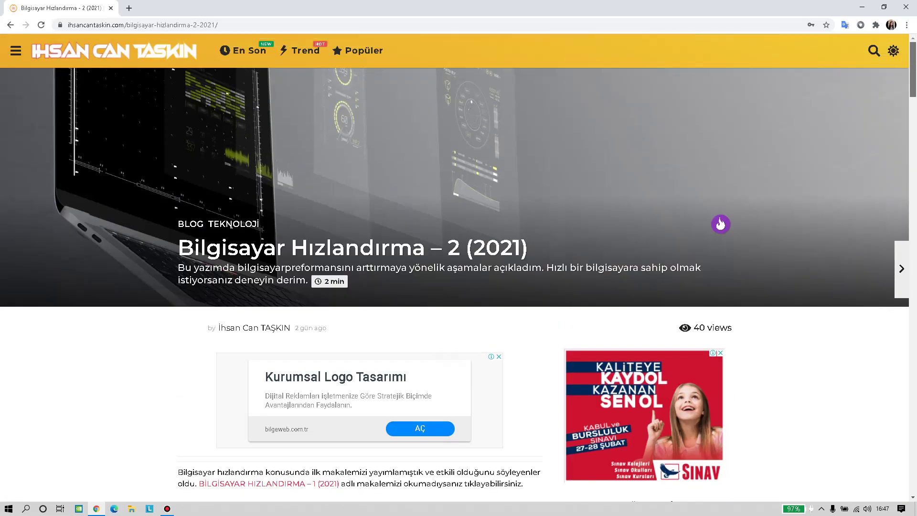
scroll(458, 268, "down", 17)
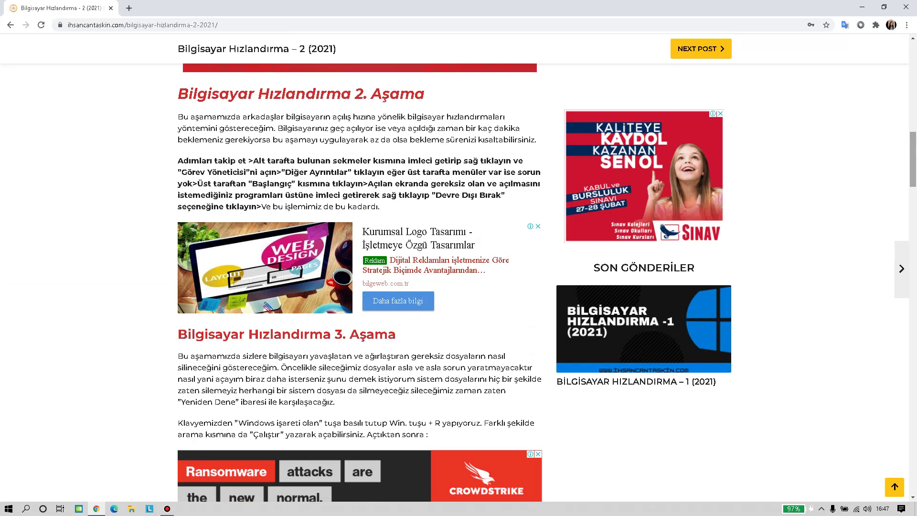
scroll(459, 268, "down", 14)
scroll(459, 267, "up", 5)
scroll(458, 267, "up", 6)
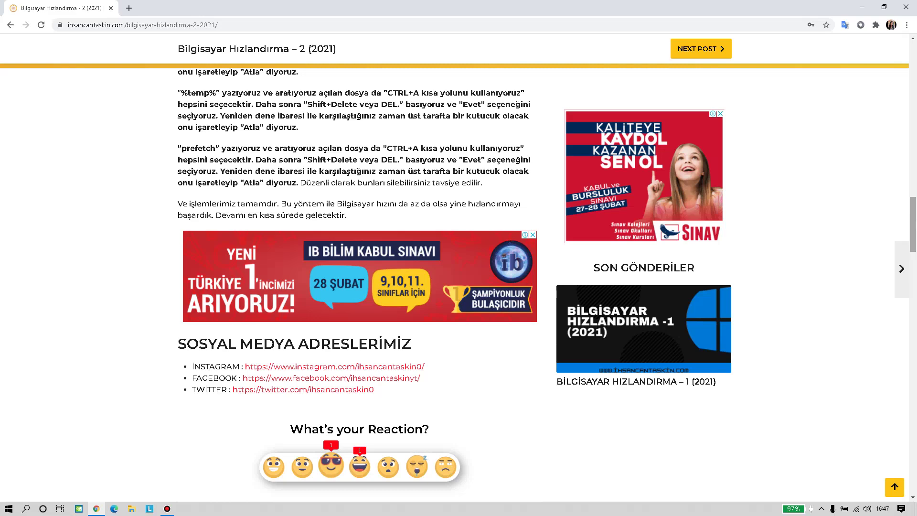
Open the "BİLGİSAYAR HIZLANDIRMA – 1 (2021)" article from the SON GÖNDERİLER section.
left_click_drag(912, 230, 912, 210)
left_click(682, 362)
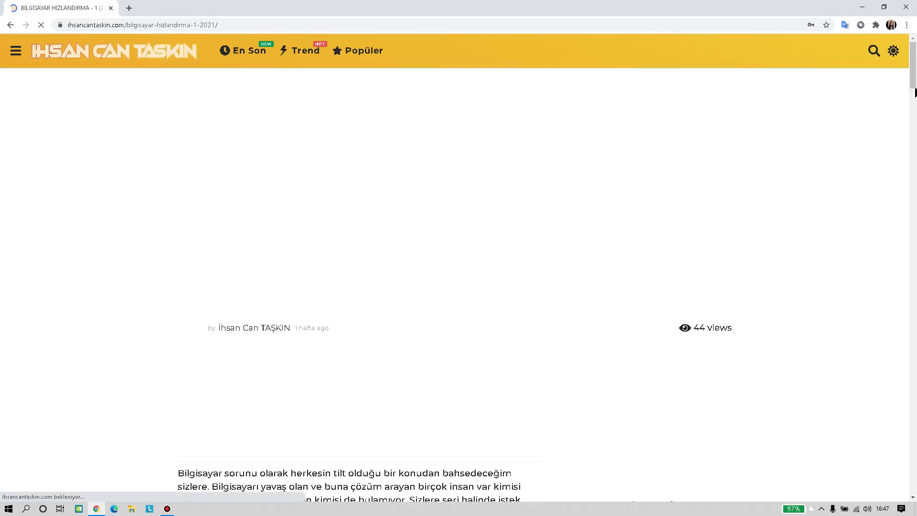
Open the article's "RAM OPTİMİZASYON İNDİRMEK İÇİN TIKLA ALTERNATİF -1" download link in a new tab and close that tab.
scroll(440, 111, "down", 20)
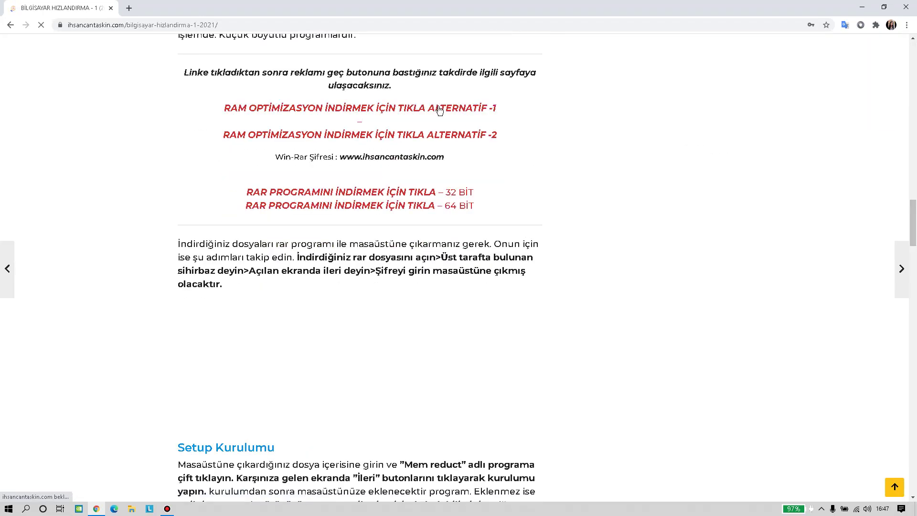
middle_click(432, 108)
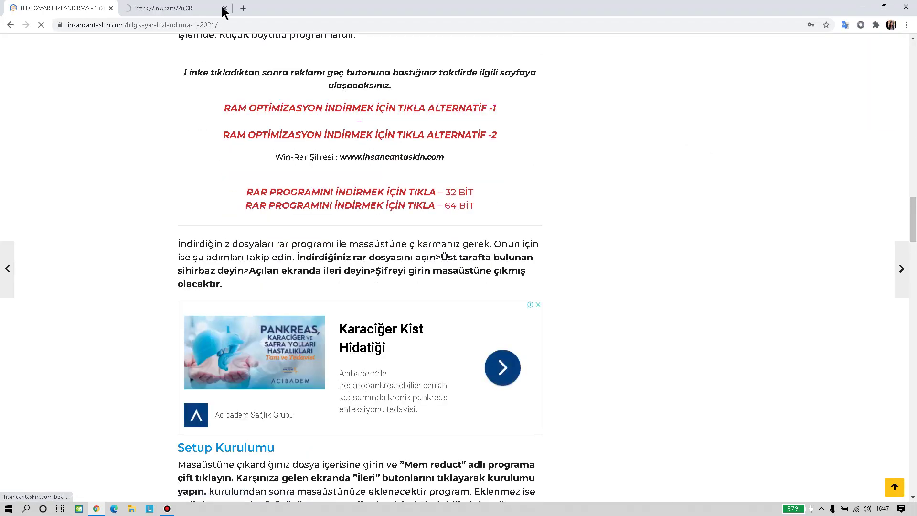
left_click(219, 12)
left_click(226, 9)
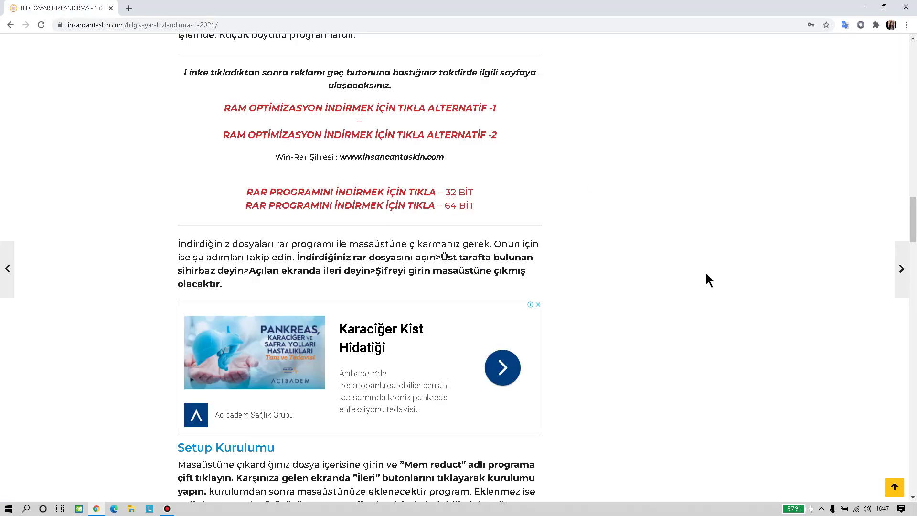
Review the "Bilgisayar Hızlandırma 2. Aşama" section, highlighting the bold instructions from "Denetim masası" to "kutucuğunu işaretle" and clearing the selection.
scroll(709, 276, "up", 10)
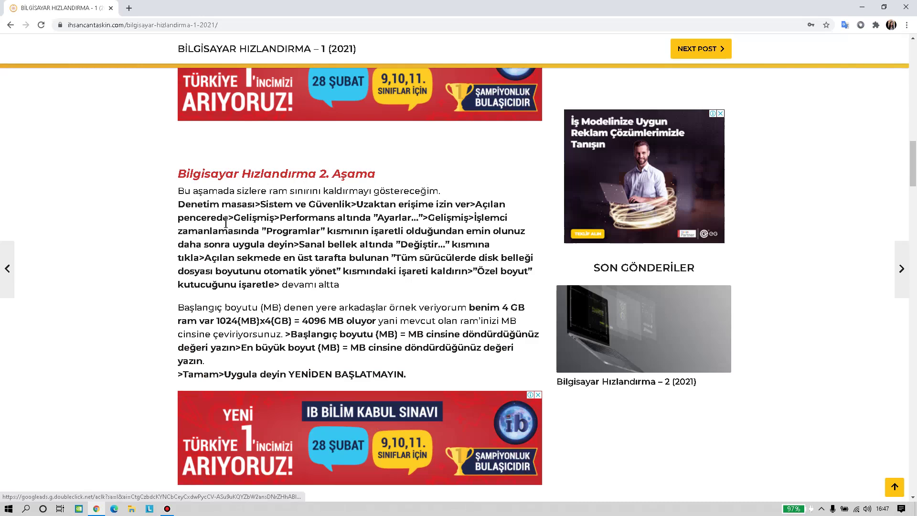
left_click_drag(184, 205, 284, 289)
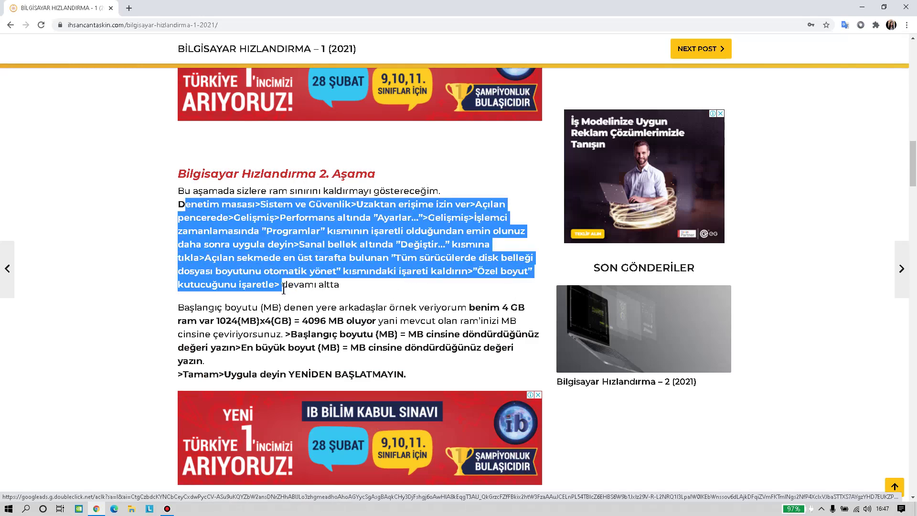
left_click(366, 262)
left_click_drag(280, 285, 179, 207)
left_click(288, 303)
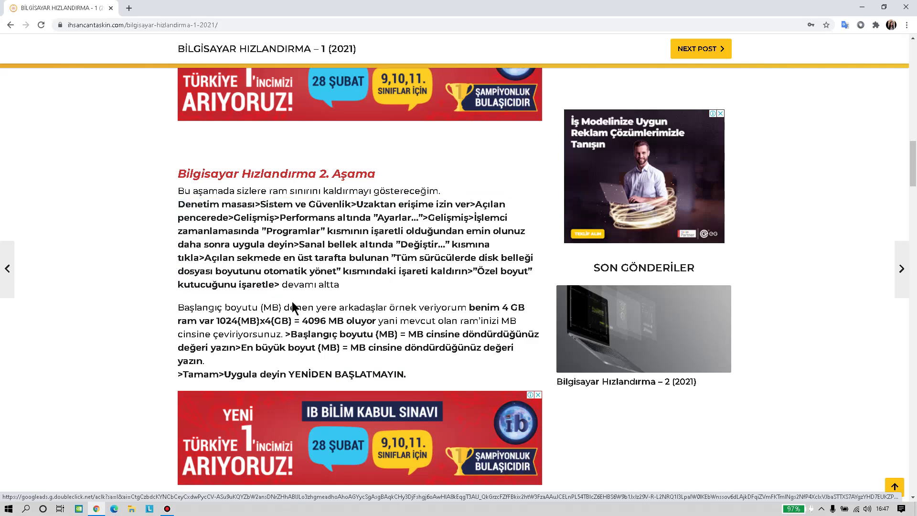
left_click_drag(282, 285, 375, 254)
left_click(293, 273)
left_click(374, 254)
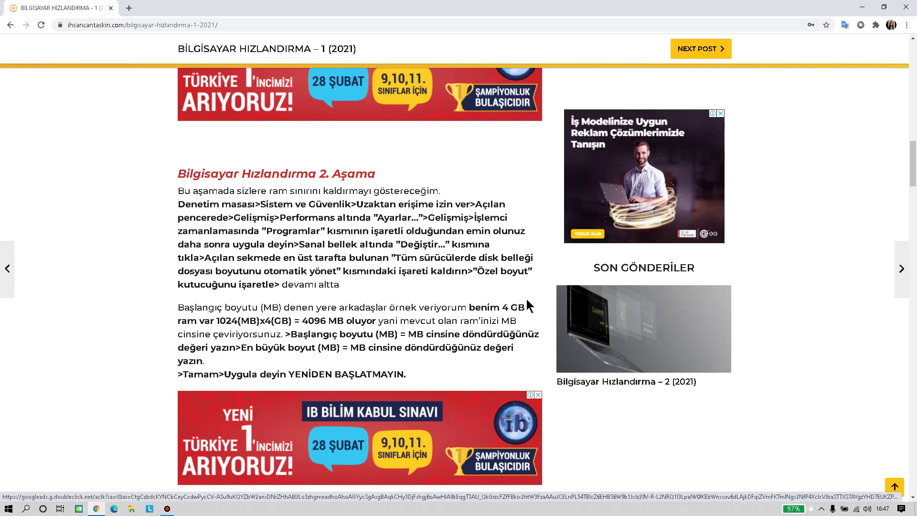